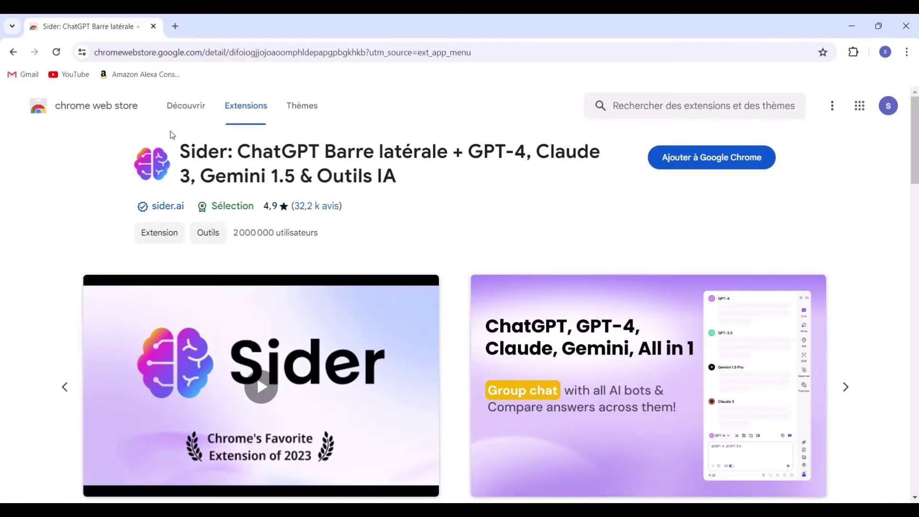
- Repeatedly select and deselect the Sider extension's title on its Chrome Web Store page
drag(178, 142, 461, 171)
click(503, 194)
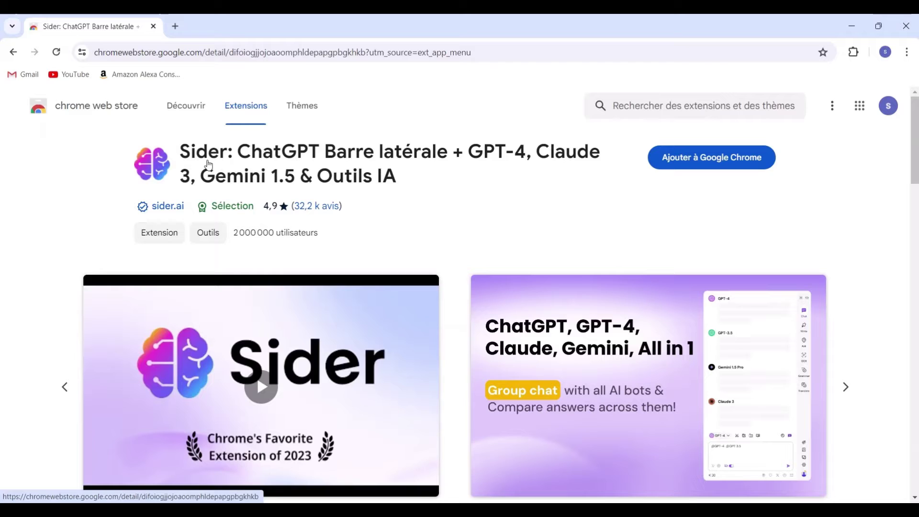
drag(179, 141, 479, 176)
click(187, 163)
drag(175, 140, 430, 172)
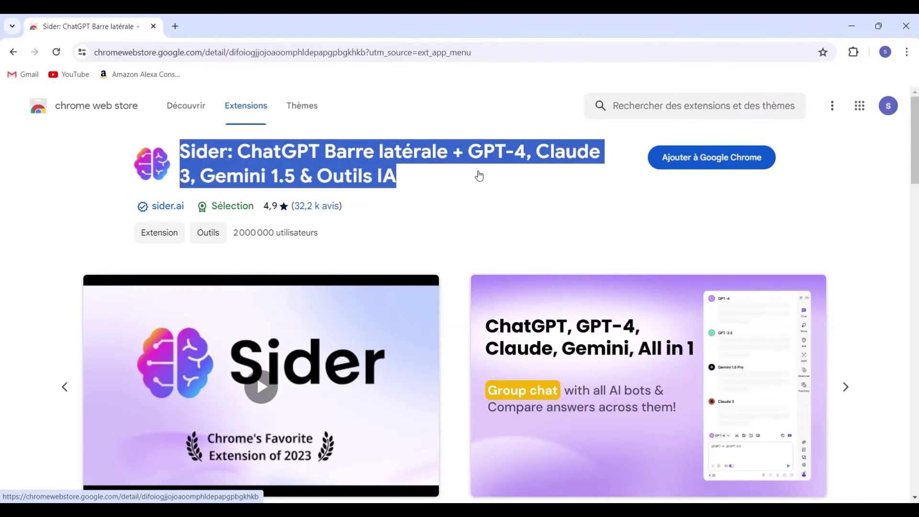
click(479, 175)
drag(175, 140, 461, 170)
click(479, 175)
drag(162, 130, 479, 176)
click(479, 176)
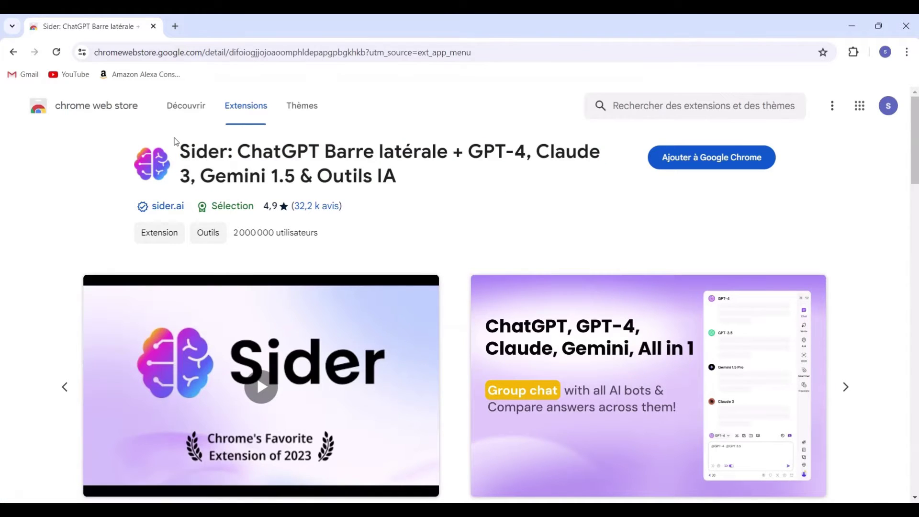
drag(175, 140, 437, 171)
click(479, 176)
drag(175, 139, 469, 171)
click(478, 175)
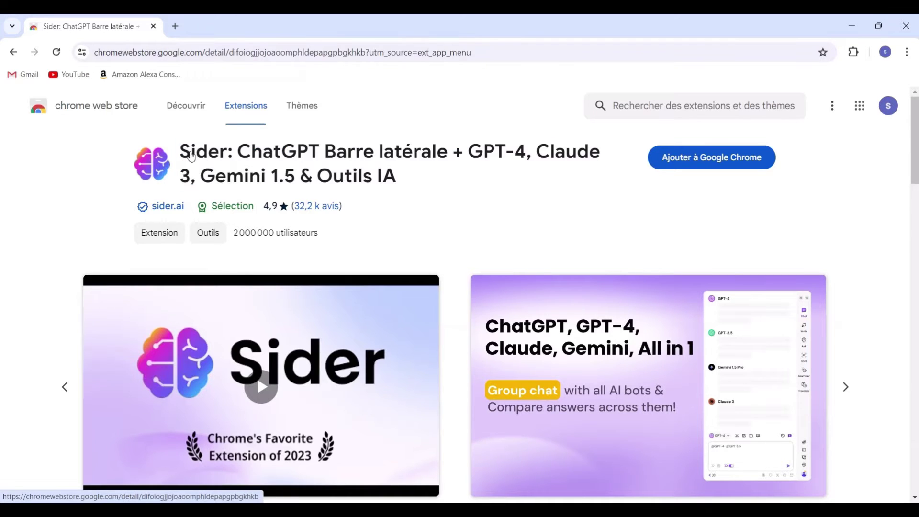
drag(174, 139, 406, 170)
click(186, 160)
drag(189, 139, 444, 171)
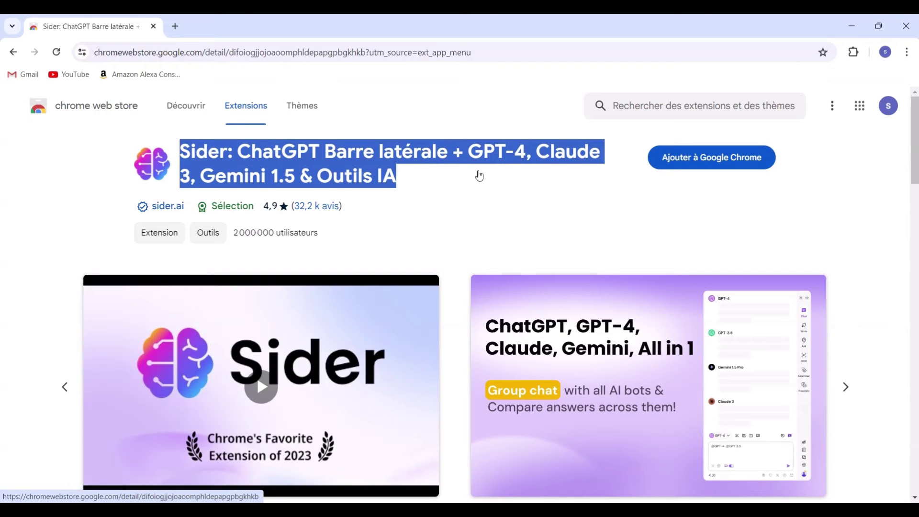
click(479, 177)
- Add the Sider extension to Chrome and confirm the installation
drag(178, 142, 468, 171)
click(515, 201)
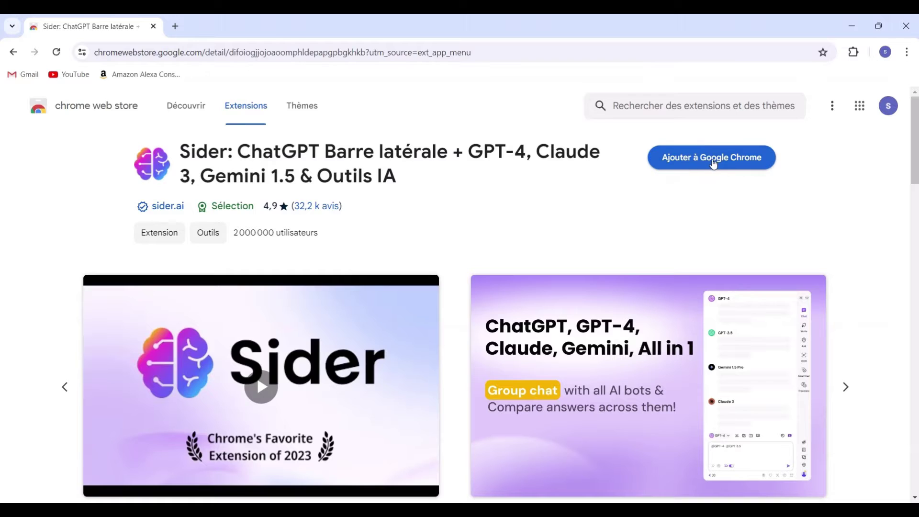
click(714, 161)
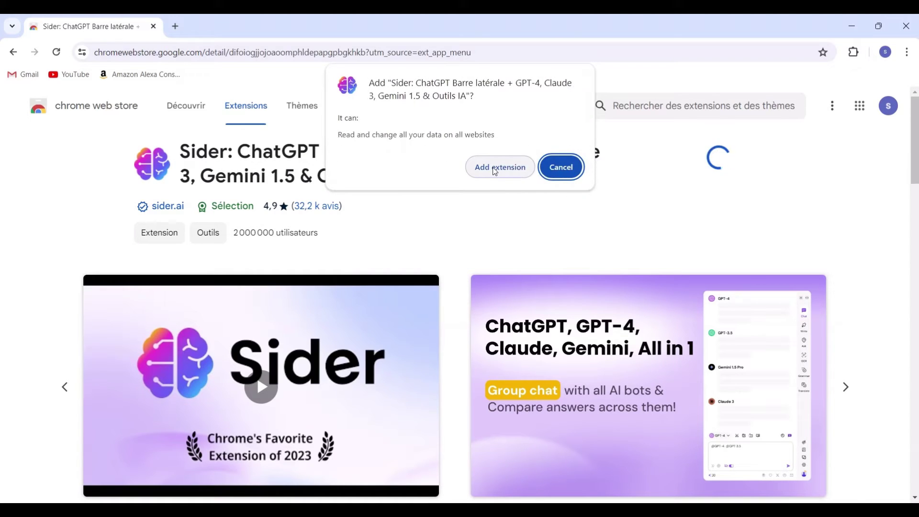
click(493, 171)
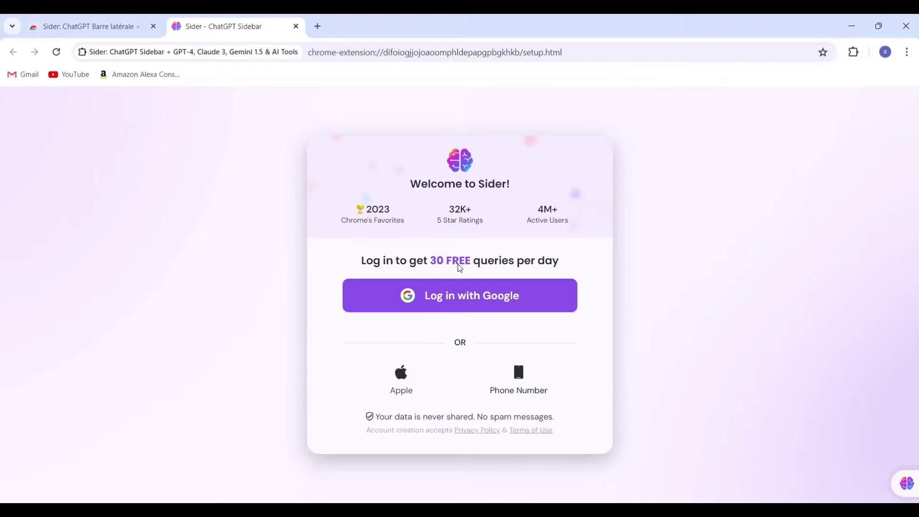
- Log in to Sider with a Google account and skip the pinning step
click(445, 292)
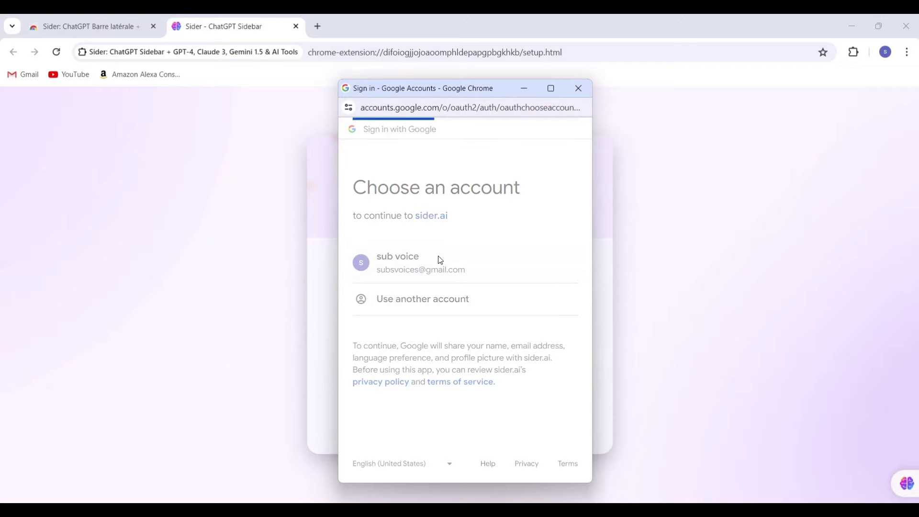
click(515, 376)
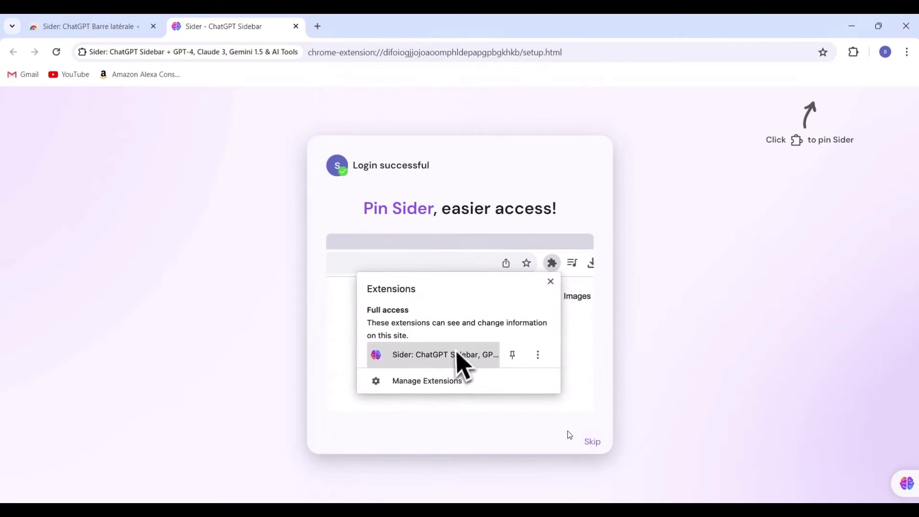
click(592, 441)
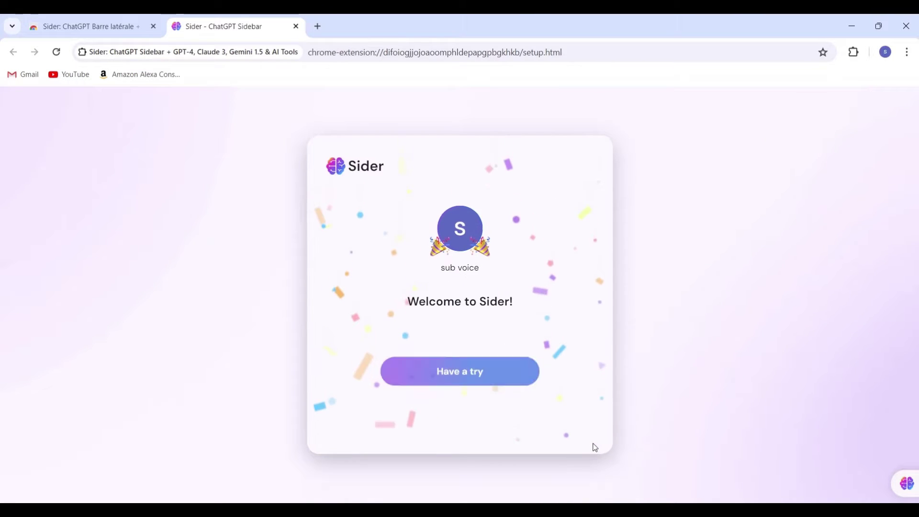
- Open the Sider chat side panel, dismiss the last-conversation tip, and widen the panel
click(474, 371)
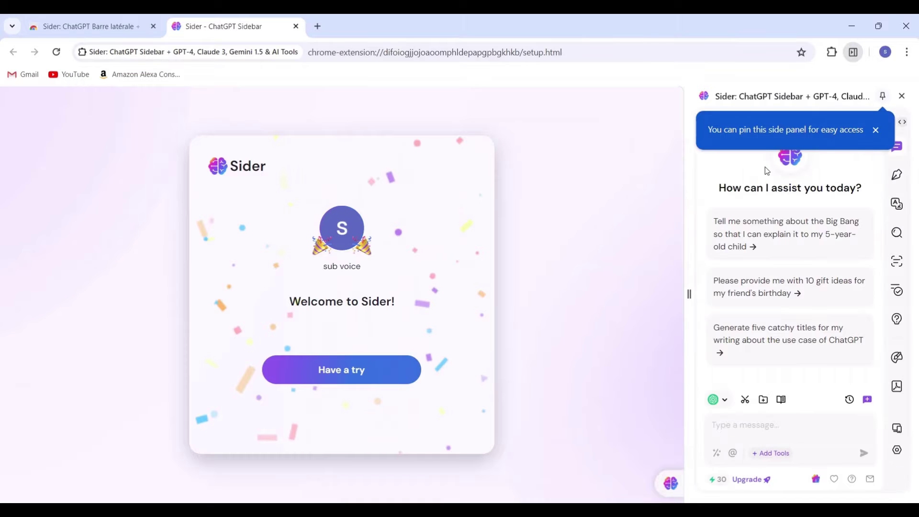
click(342, 371)
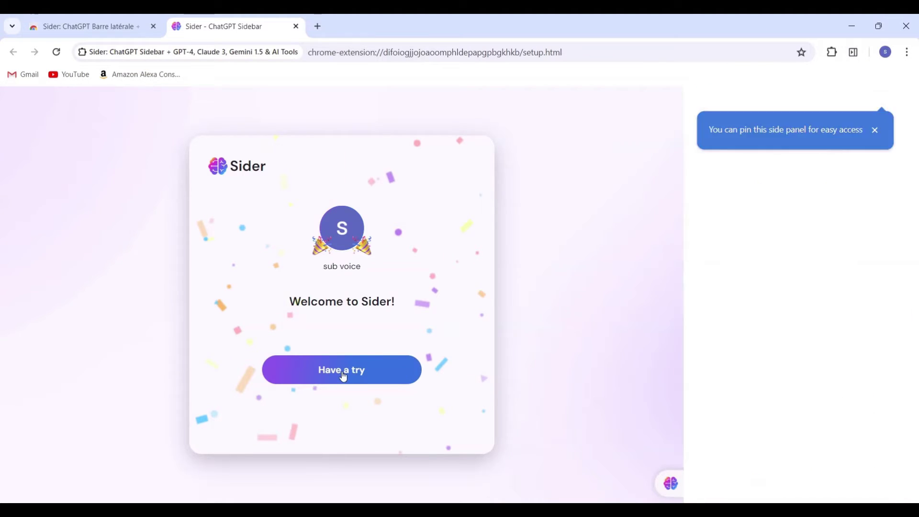
click(423, 369)
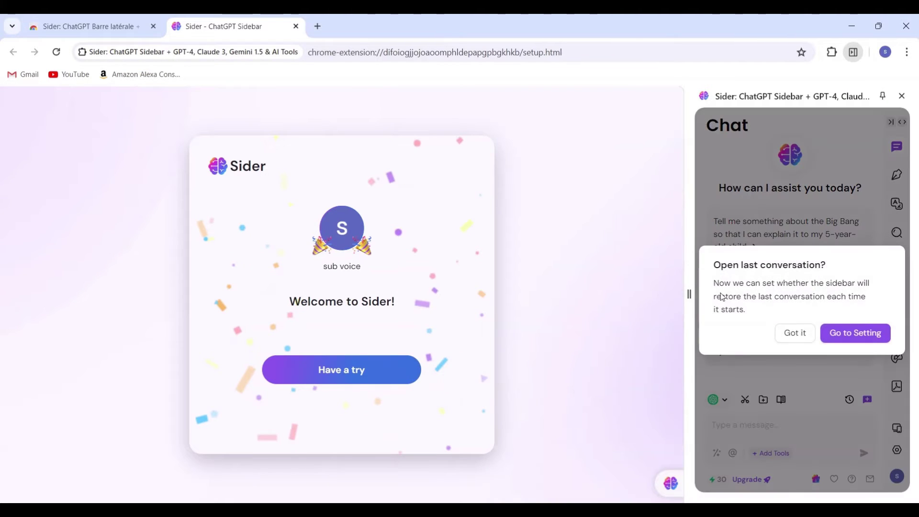
click(795, 334)
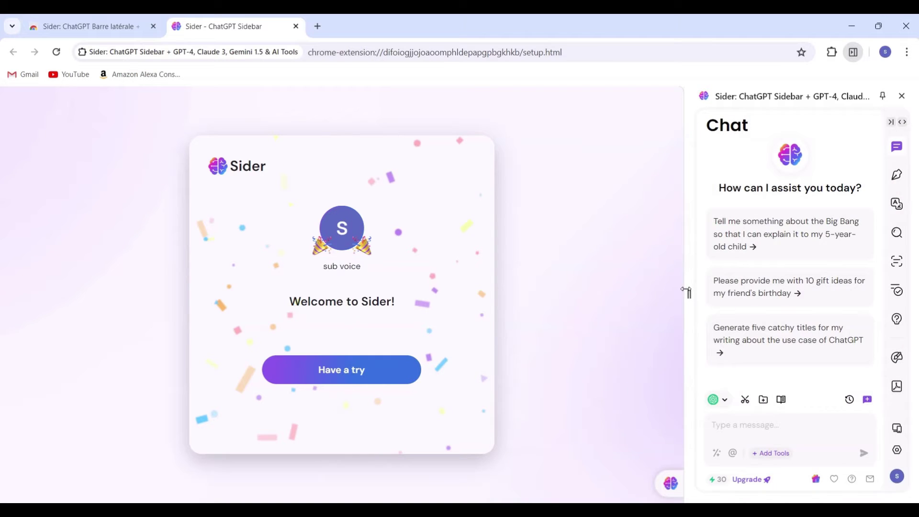
drag(687, 292, 467, 291)
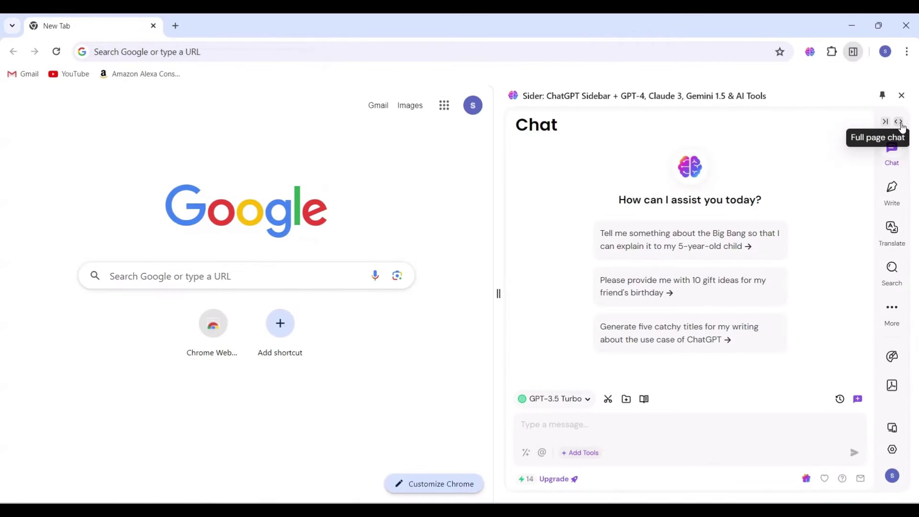
- In full-page chat, ask GPT-3.5 Turbo to 'write new ai tools in 2024'
click(899, 123)
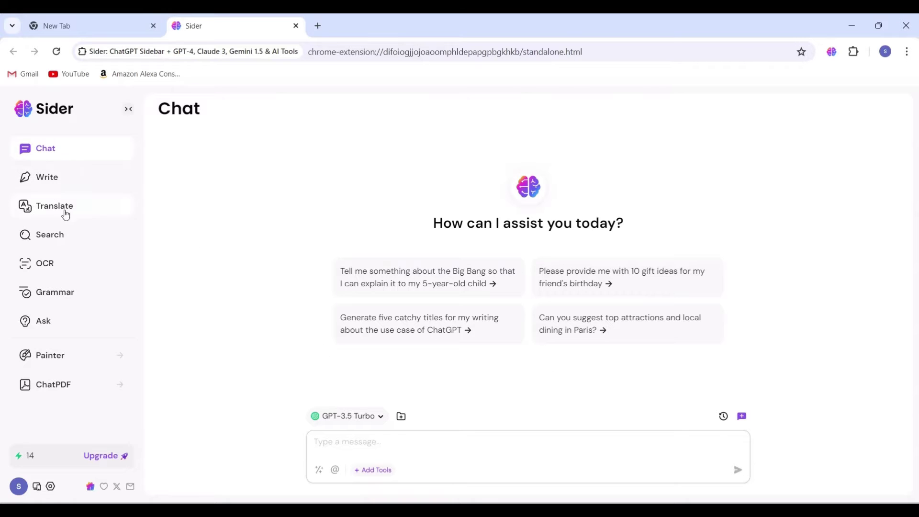
click(83, 149)
click(343, 438)
text(write new ai tools in 2024)
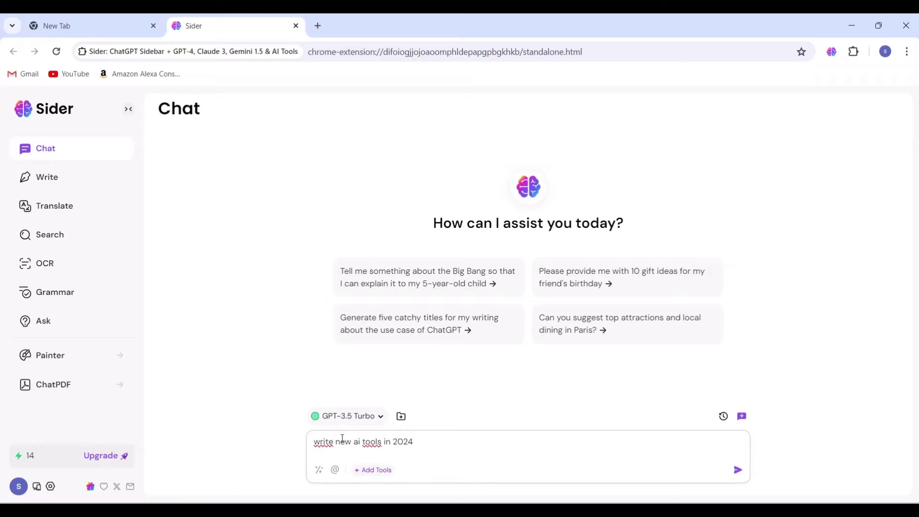
key(Return)
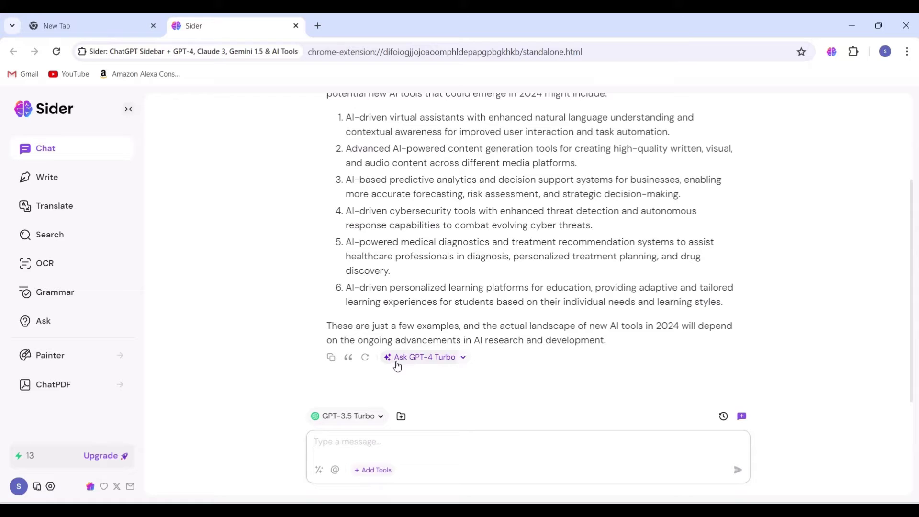
click(460, 359)
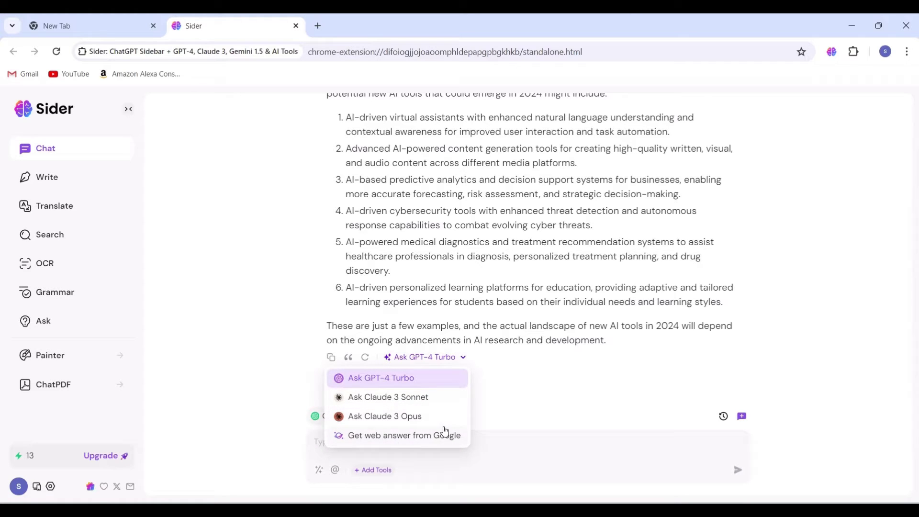
click(461, 362)
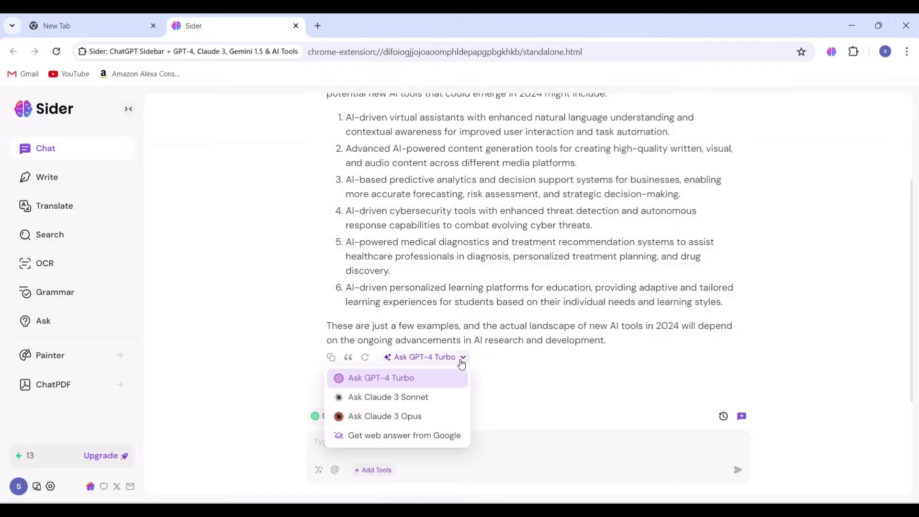
scroll(515, 367, up, 2)
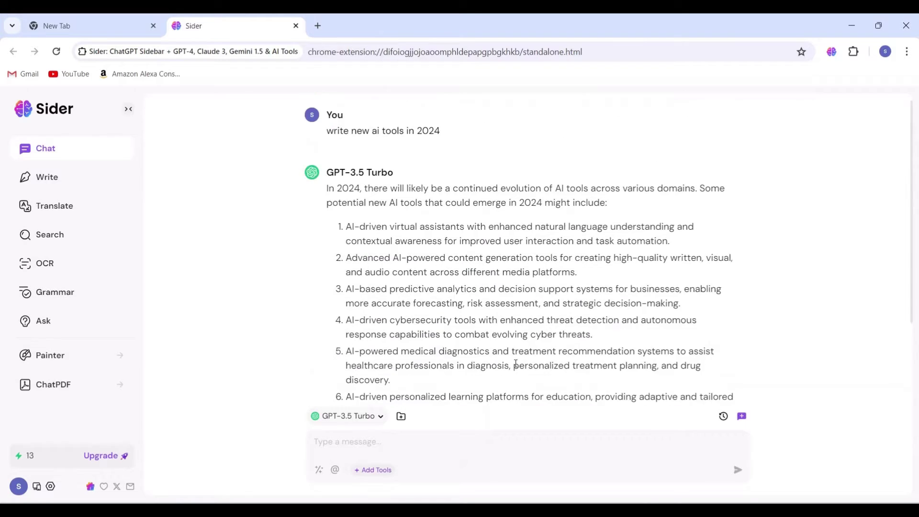
scroll(516, 367, down, 2)
- Ask Sider to 'summarize' the AI tools list
click(358, 440)
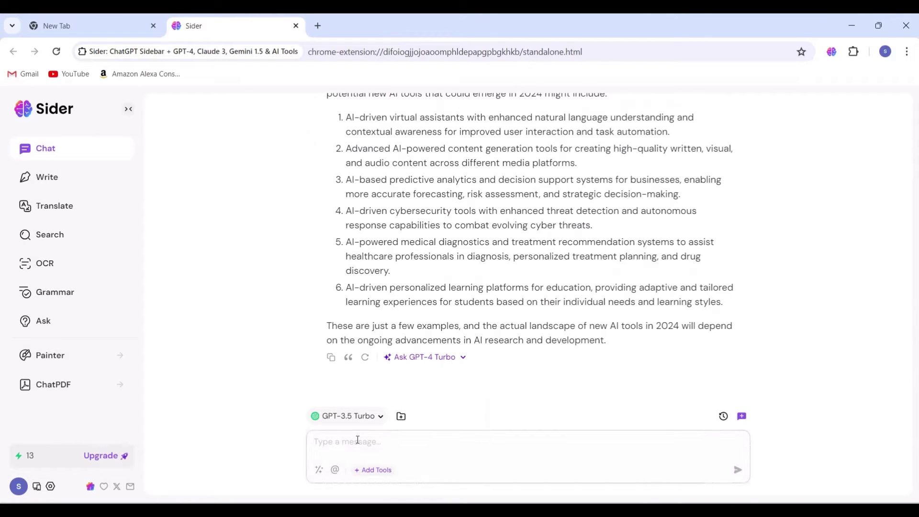
text(summarize)
key(Return)
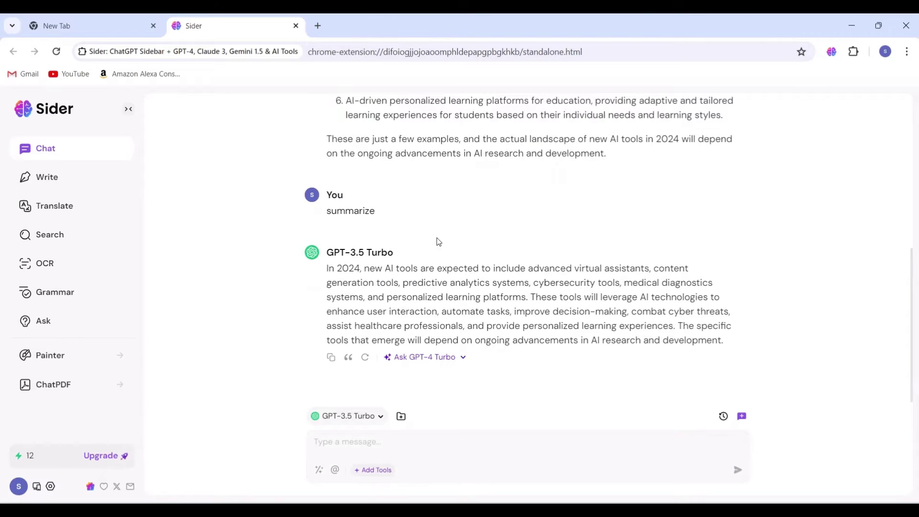
drag(437, 240, 732, 342)
click(738, 280)
scroll(739, 279, up, 7)
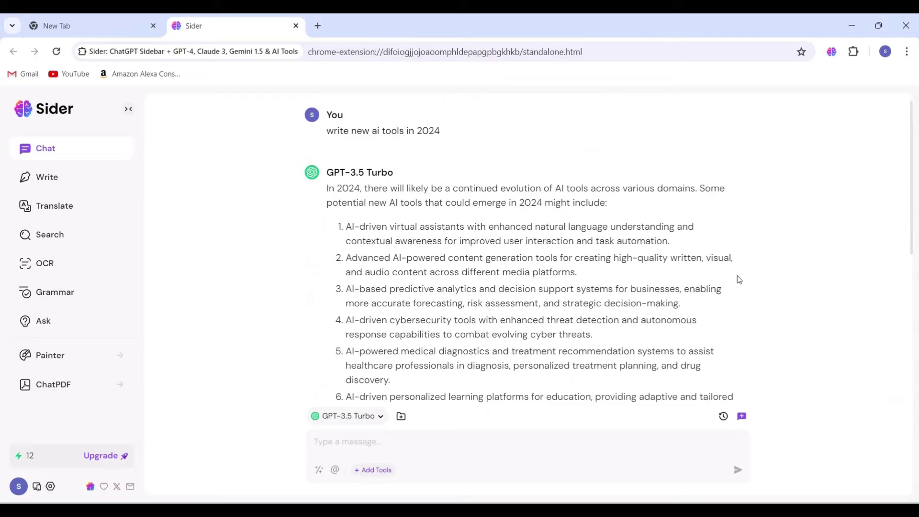
scroll(738, 279, down, 7)
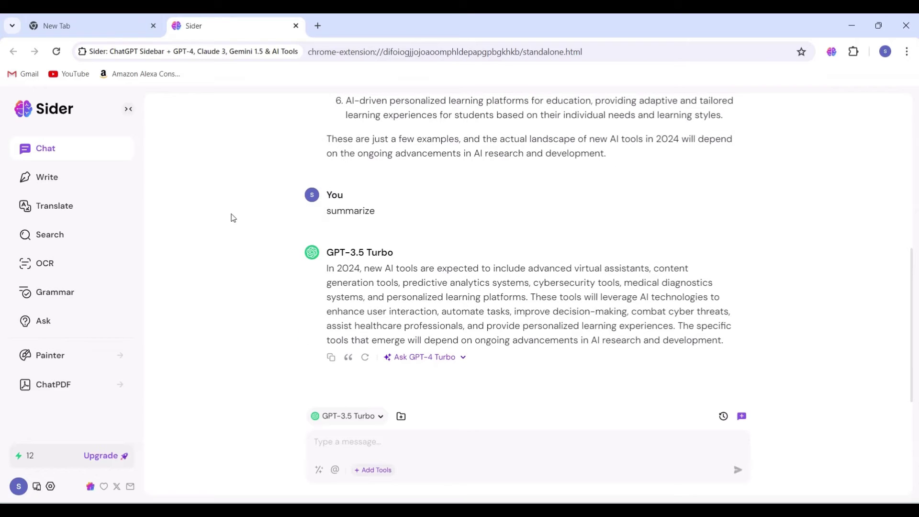
- Generate a Professional, Medium-length email draft asking about job opportunities in Write
click(48, 177)
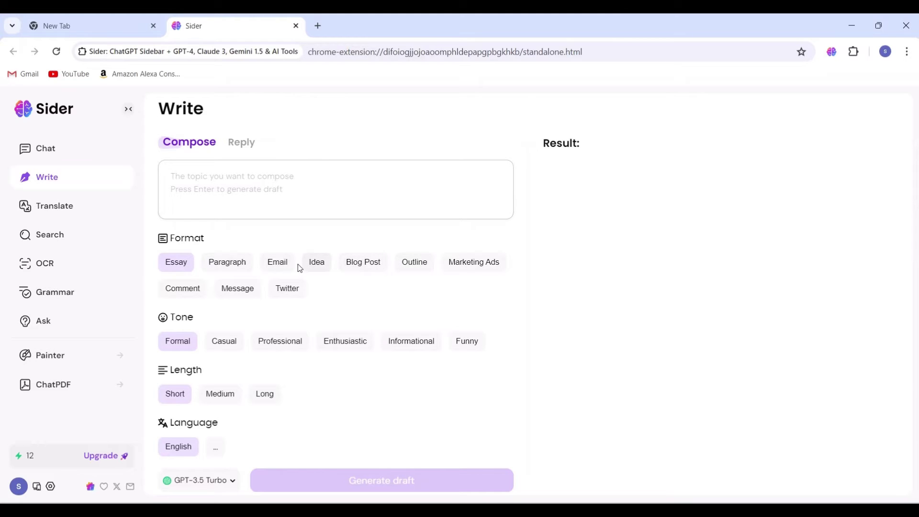
text(ask for job)
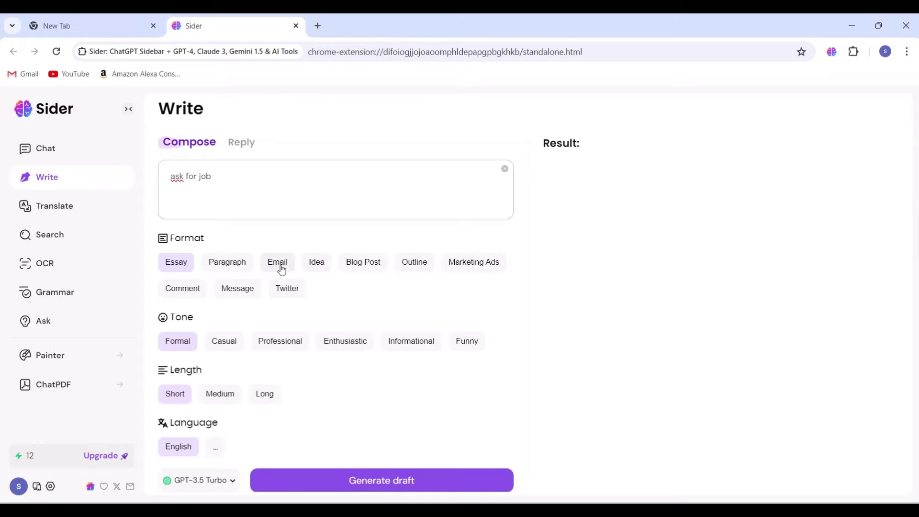
click(280, 266)
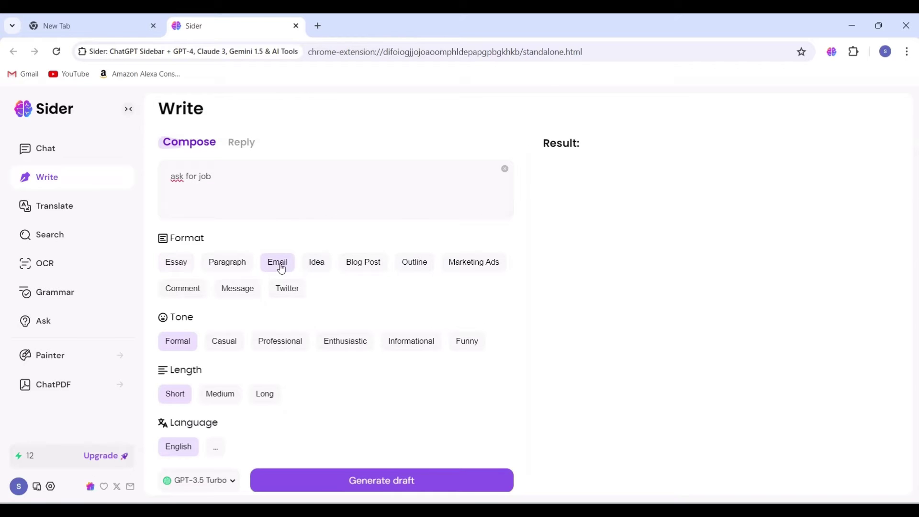
click(283, 347)
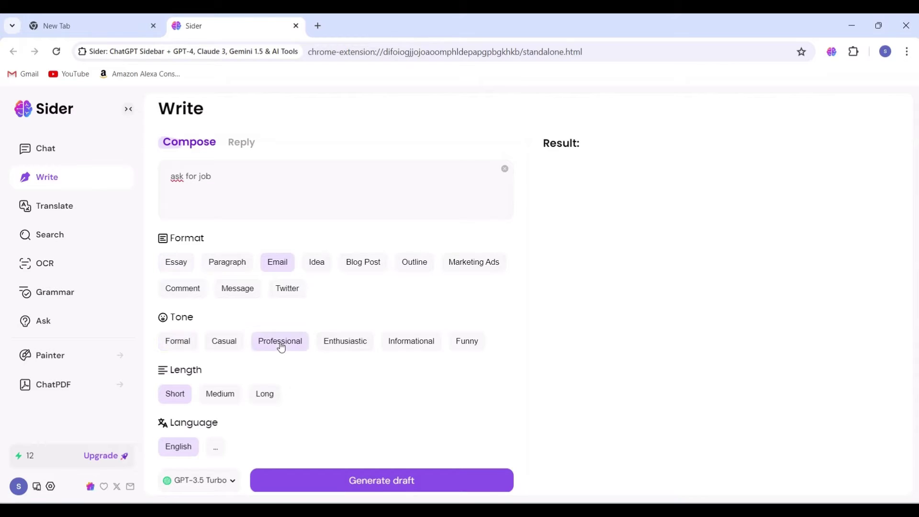
click(222, 401)
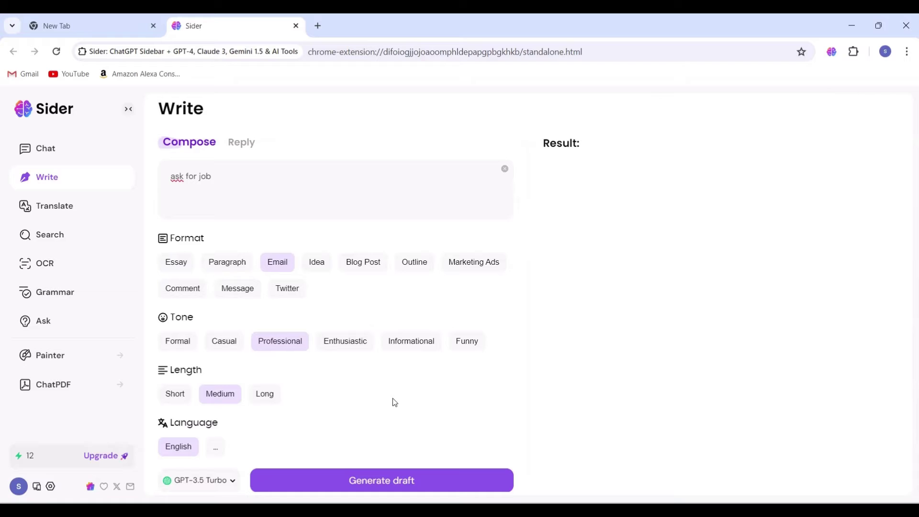
scroll(394, 402, down, 1)
click(408, 467)
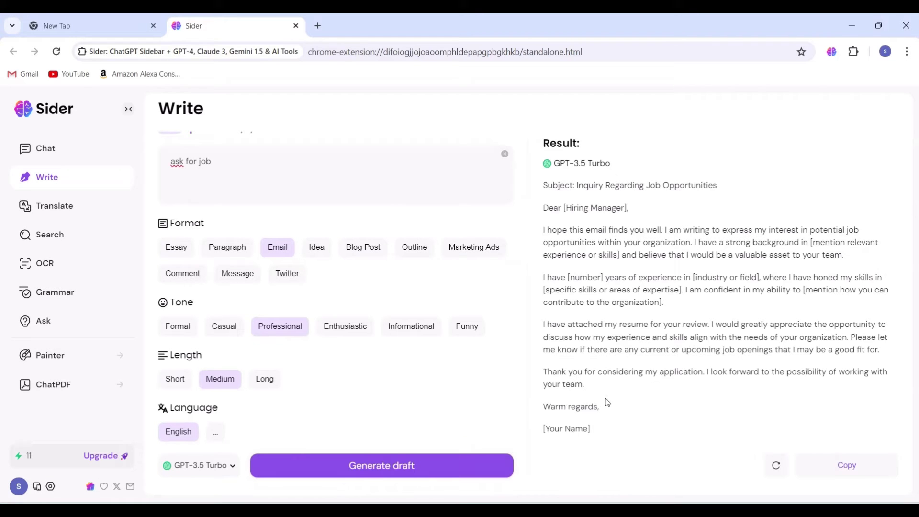
drag(604, 430, 543, 182)
click(54, 206)
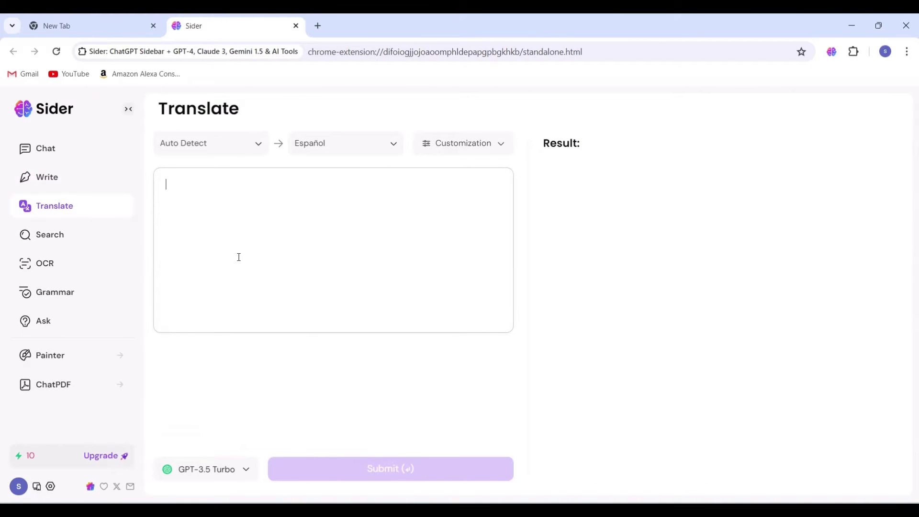
- Translate 'welcome to our youtube channel' from English into Español
text(welcome to ou)
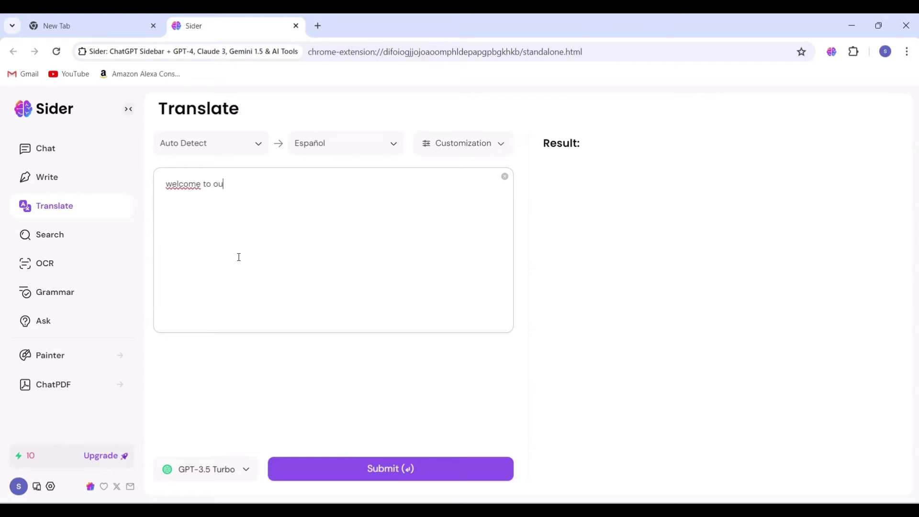
text(r youtube channel)
click(257, 145)
click(232, 197)
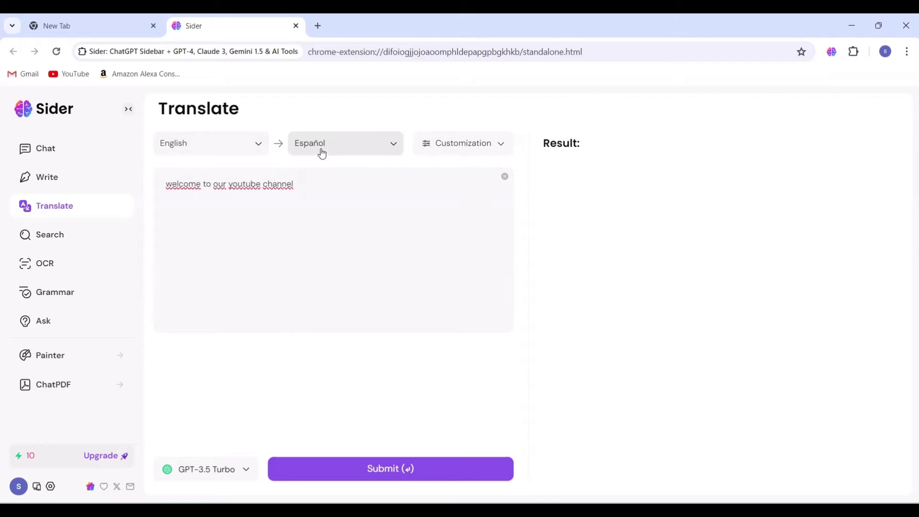
click(395, 145)
click(395, 145)
click(338, 466)
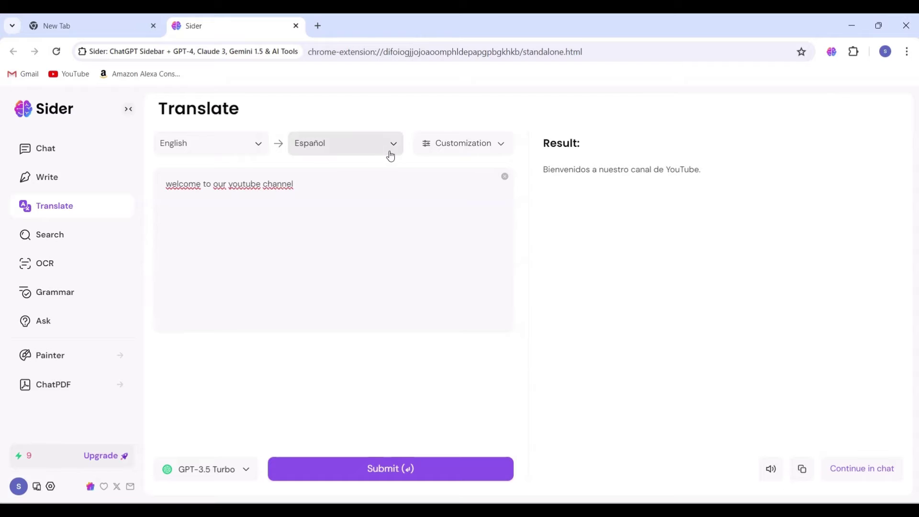
- Translate the sentence into 中文(简体)
click(502, 148)
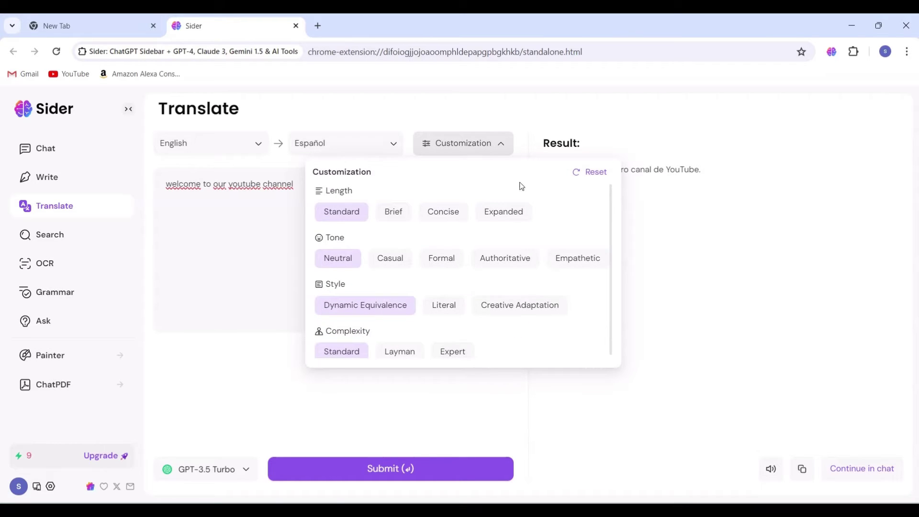
click(478, 150)
click(379, 152)
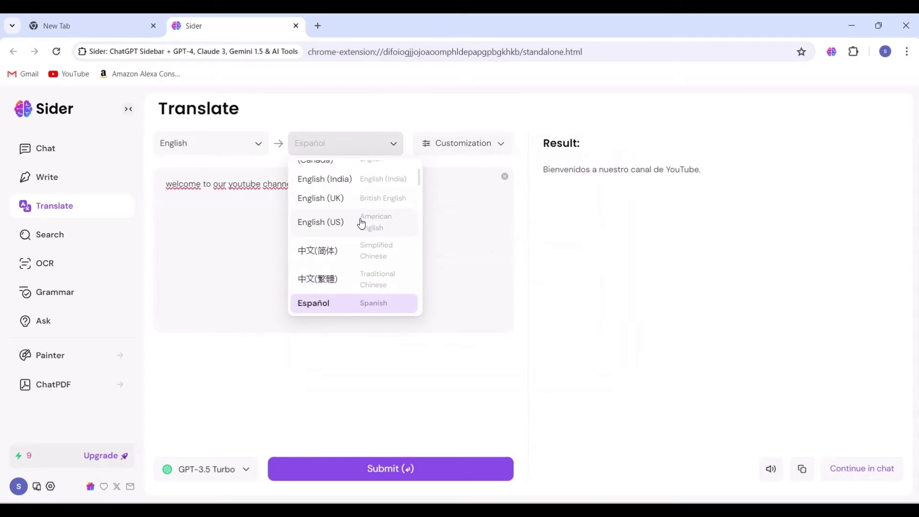
click(322, 254)
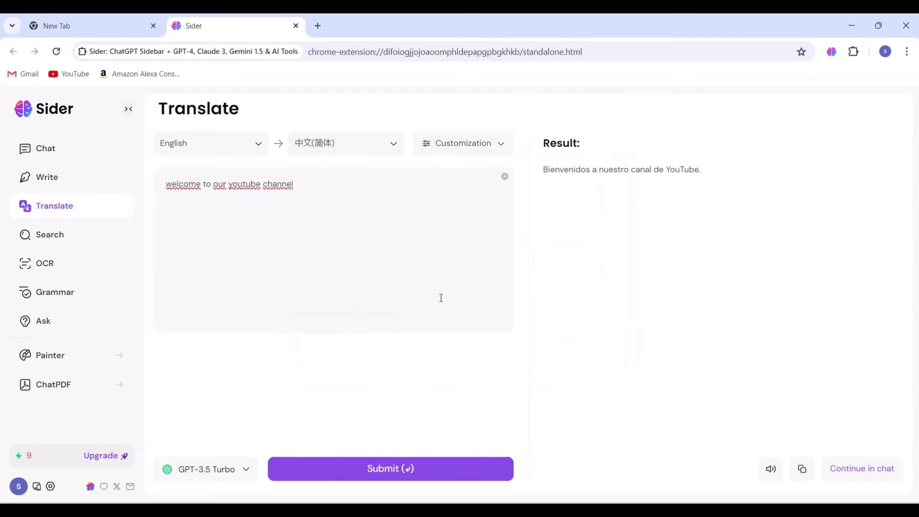
click(388, 462)
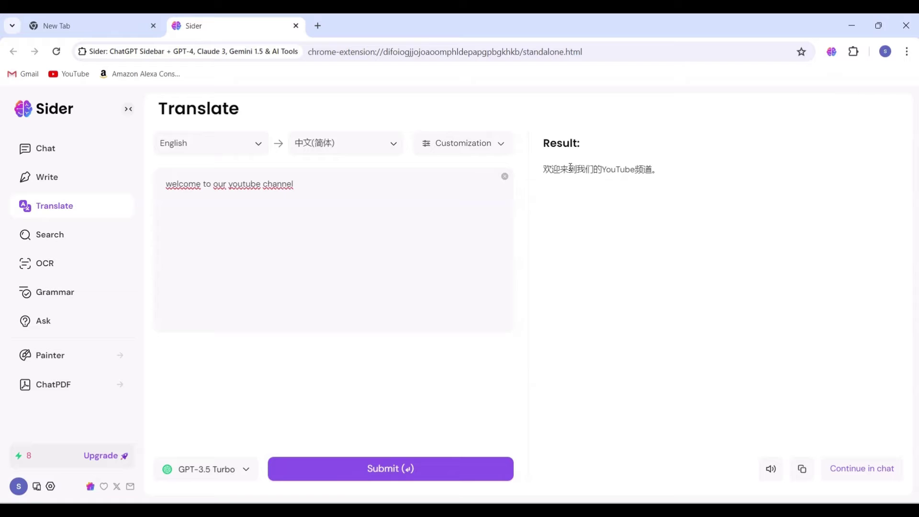
- Translate the sentence into Arabic (العربية)
click(392, 143)
scroll(418, 173, up, 2)
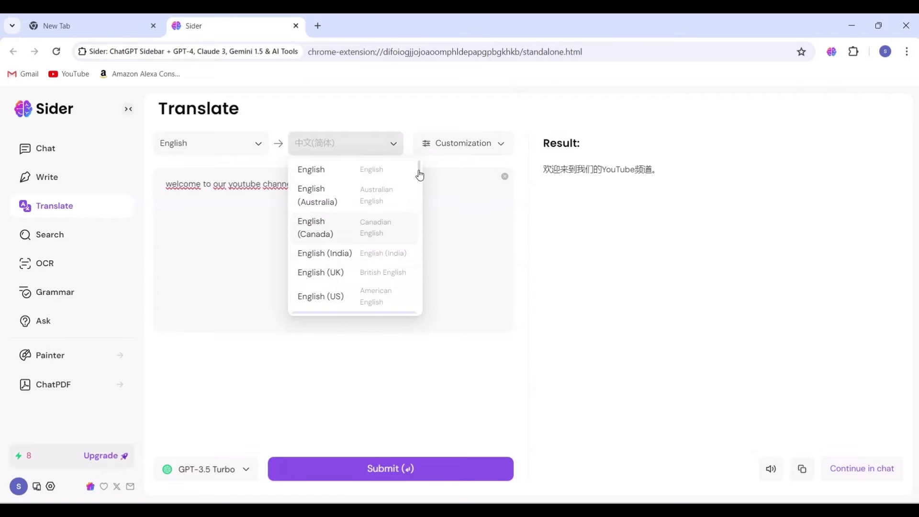
scroll(421, 201, down, 2)
scroll(420, 205, down, 3)
click(377, 189)
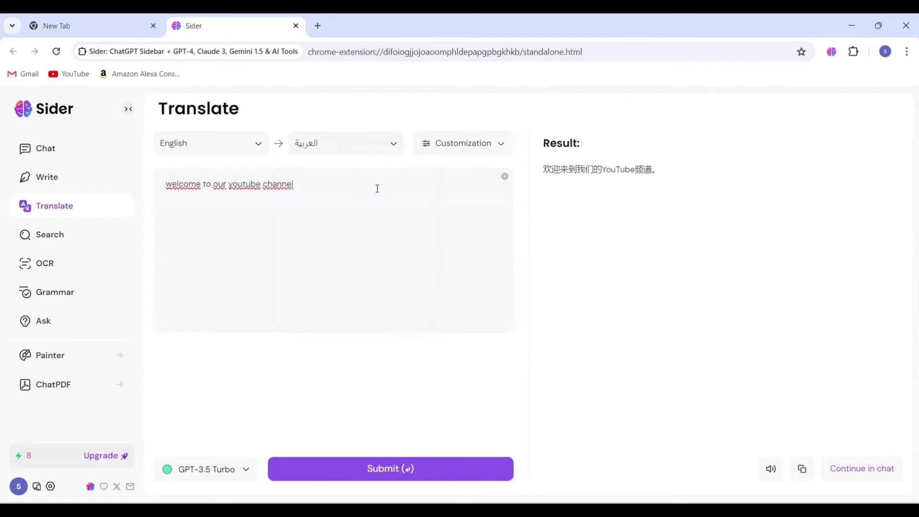
click(396, 468)
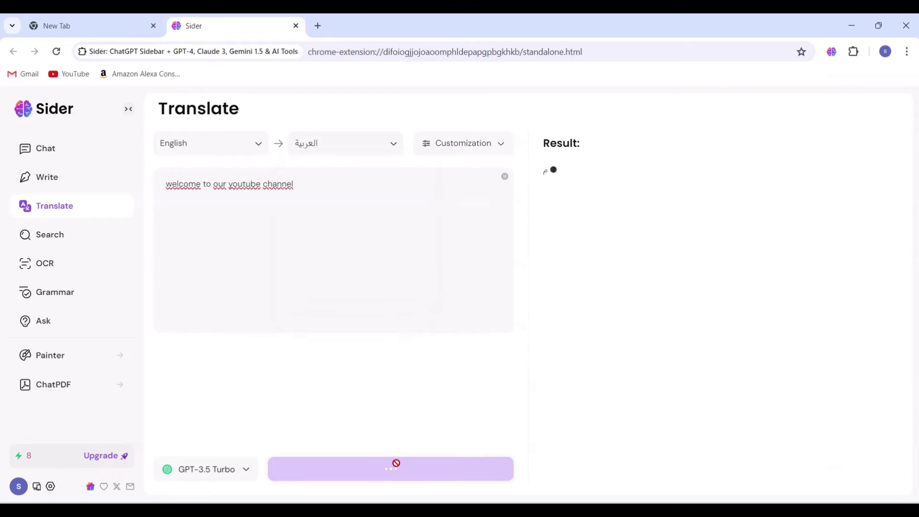
- Translate the sentence into Français: 'Bienvenue sur notre chaîne YouTube.'
click(396, 145)
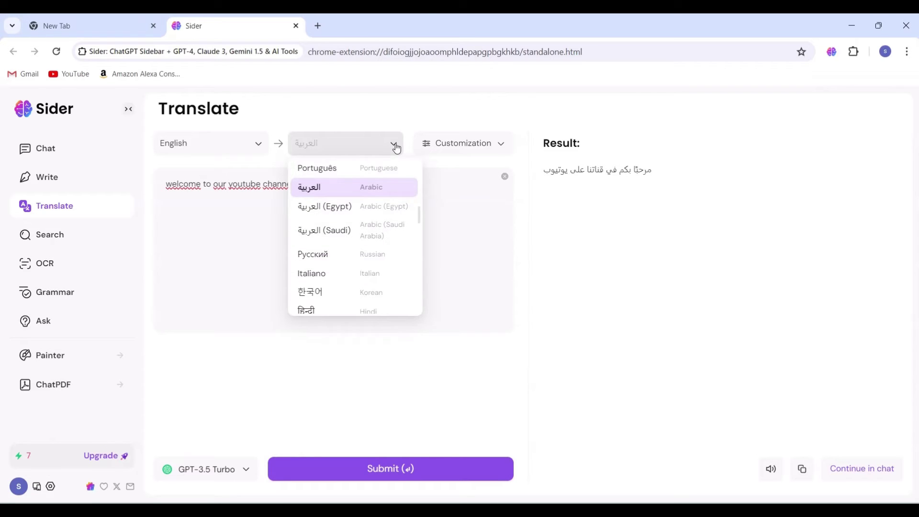
mouse_move(420, 221)
mouse_down()
mouse_move(421, 194)
mouse_move(412, 211)
mouse_up()
click(338, 230)
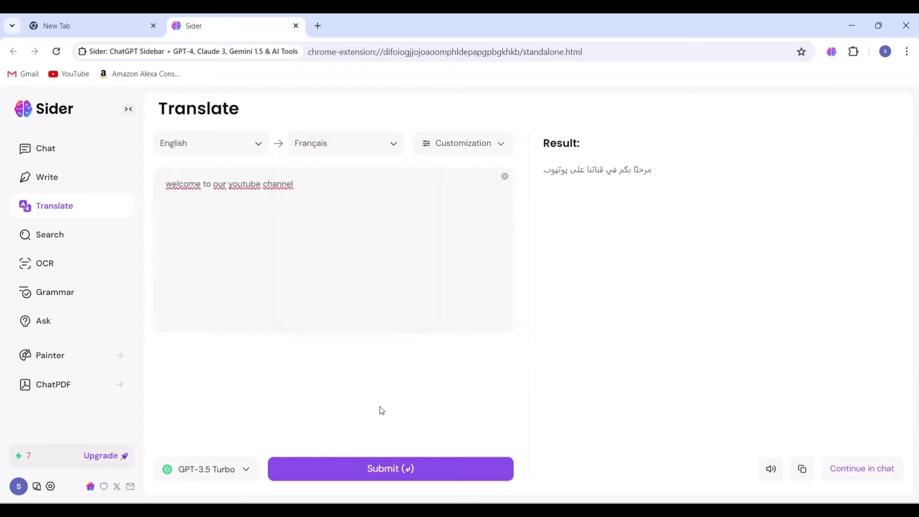
click(349, 471)
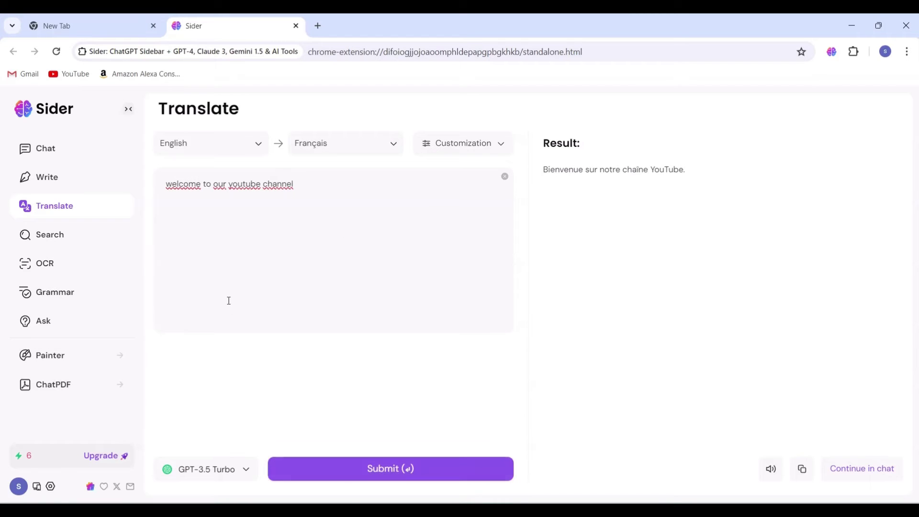
click(75, 238)
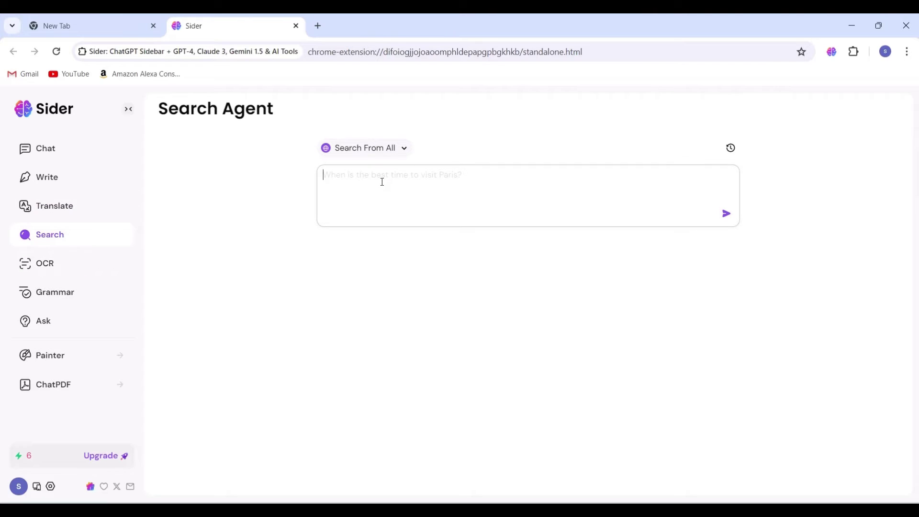
- Run a Search Agent query for 'best ai tools for coding' and review the sourced answer
text(best ai to)
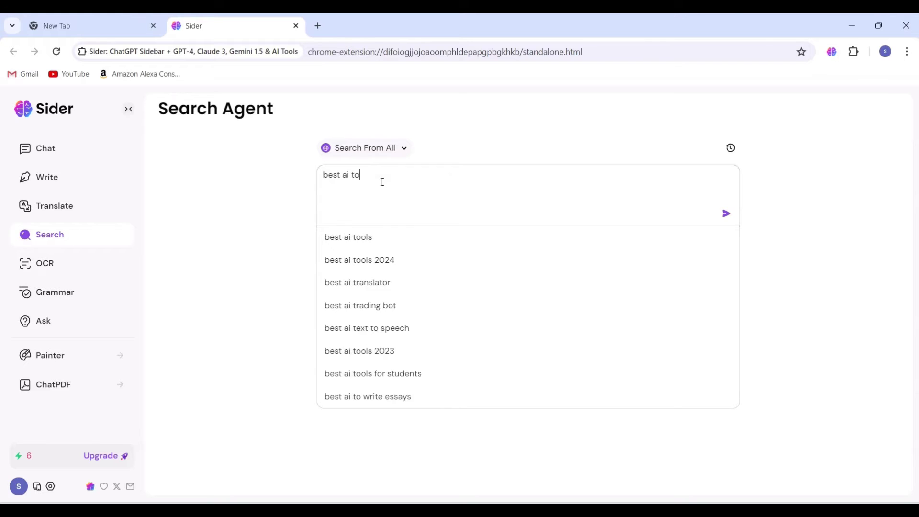
text(ols for)
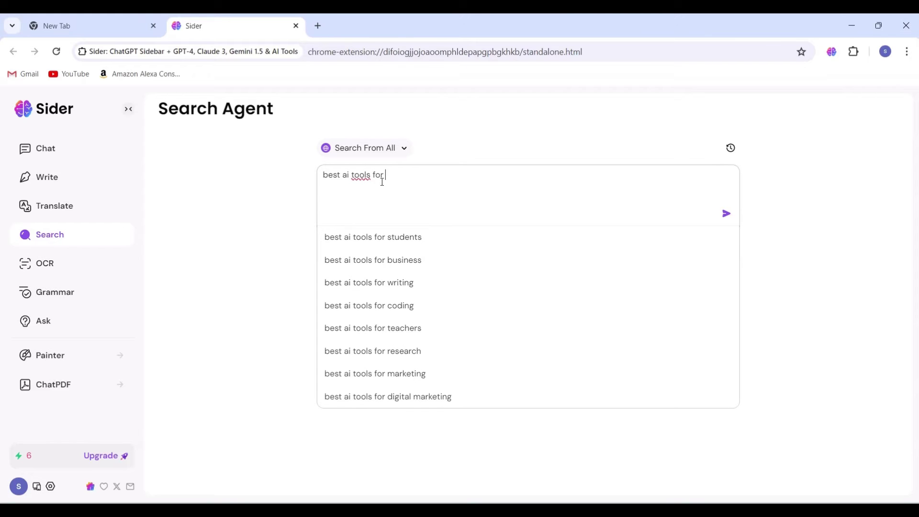
click(391, 316)
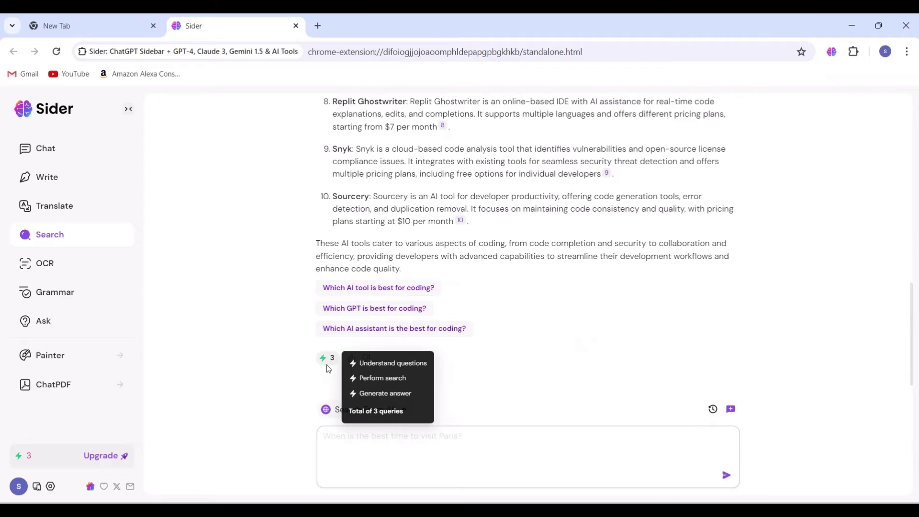
scroll(245, 327, up, 3)
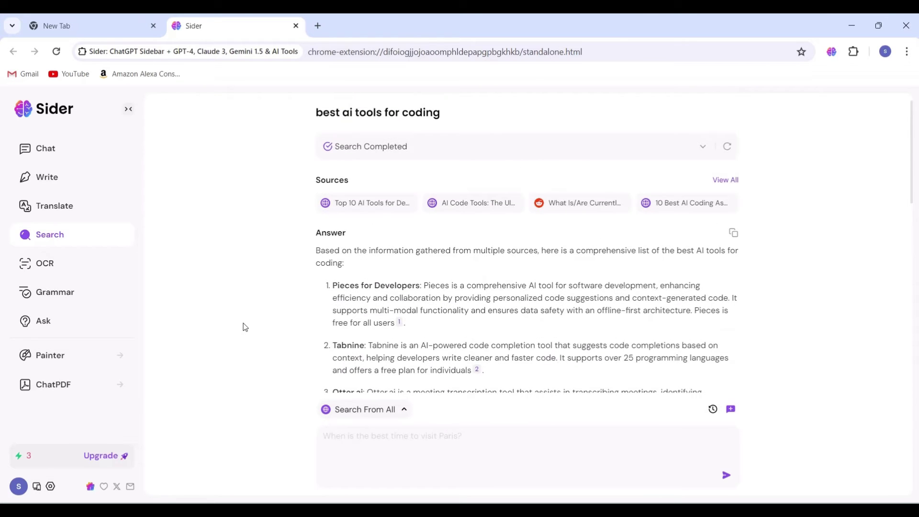
double_click(336, 180)
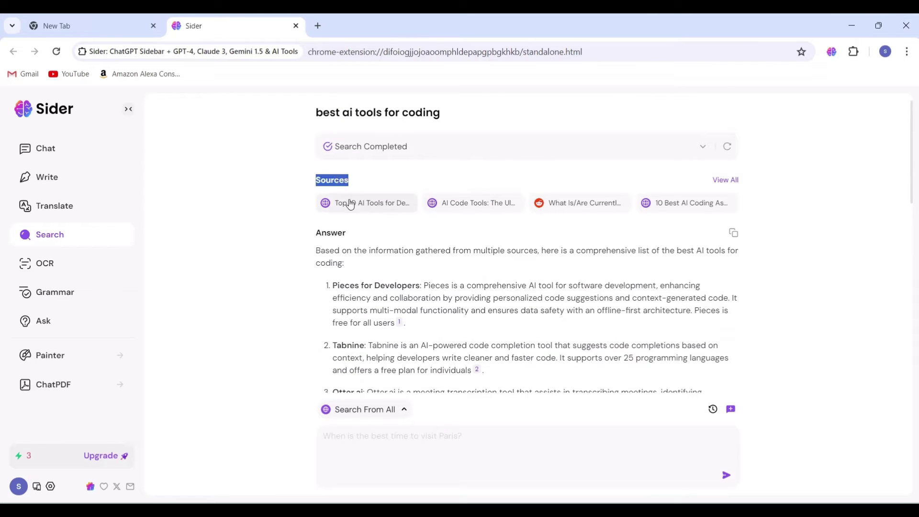
click(46, 269)
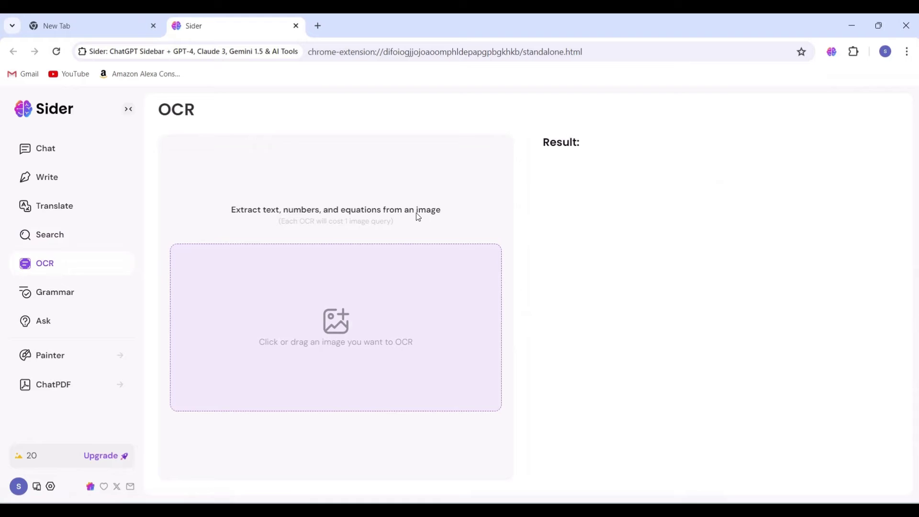
- Check the sentence 'can you correct my grammar and langauge' in the Grammar tool
click(66, 293)
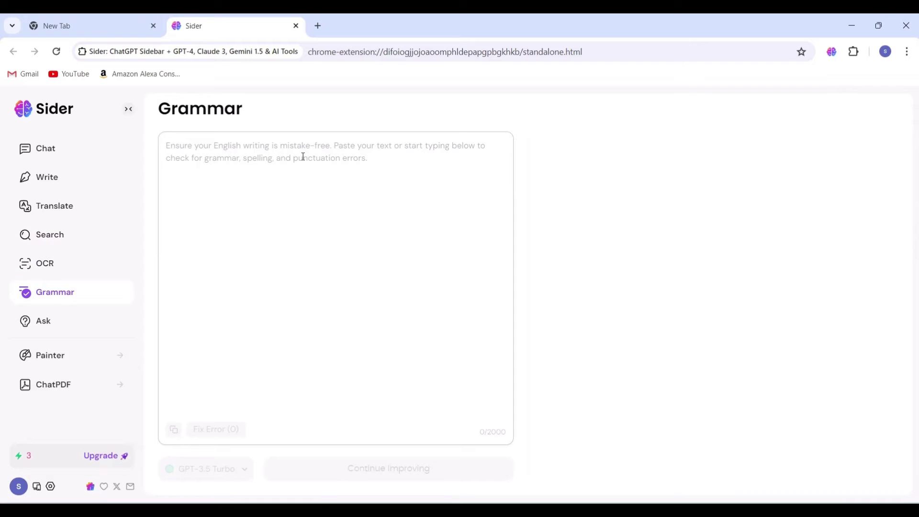
text(can)
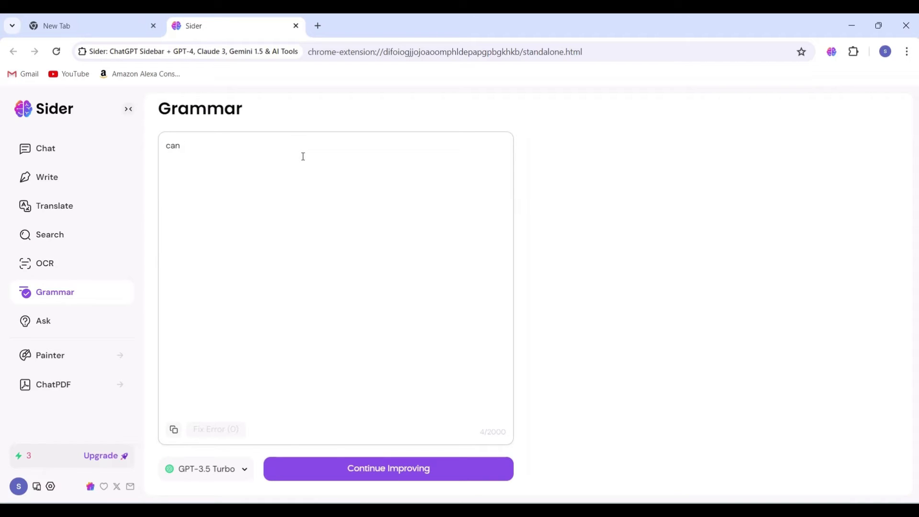
text( you correct my grammar langauge)
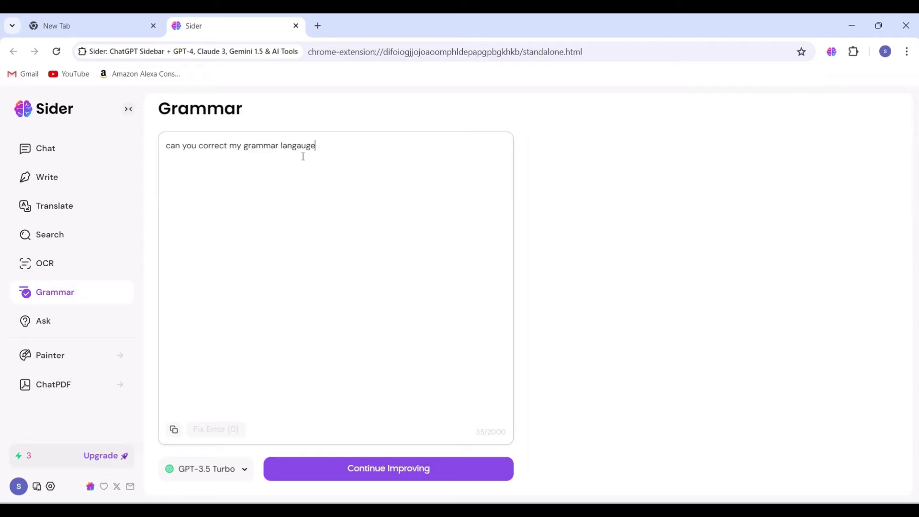
click(353, 469)
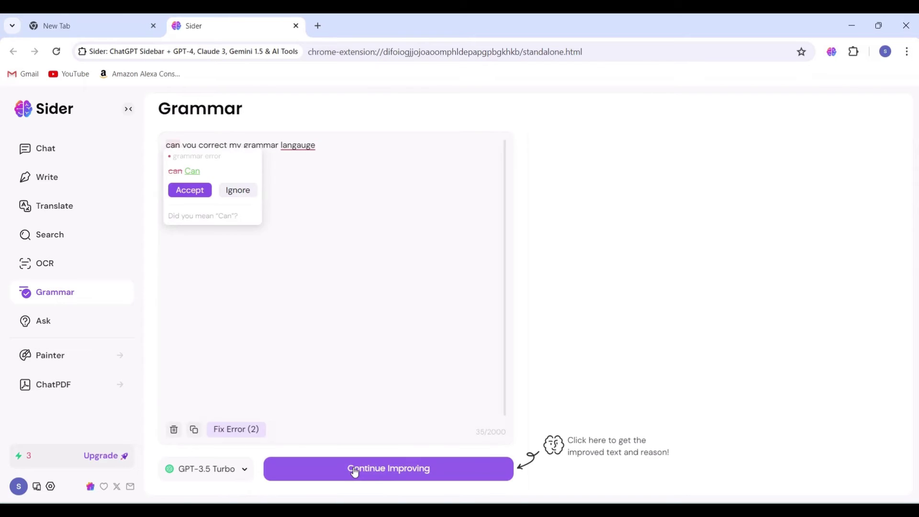
- Accept the 'Can' capitalisation and 'language' spelling fixes, then get the improved sentence
click(173, 146)
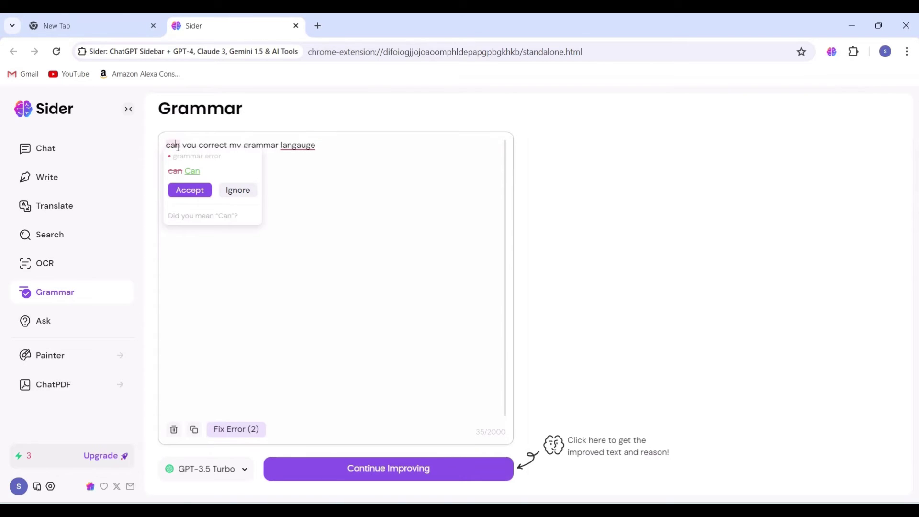
click(191, 190)
click(311, 146)
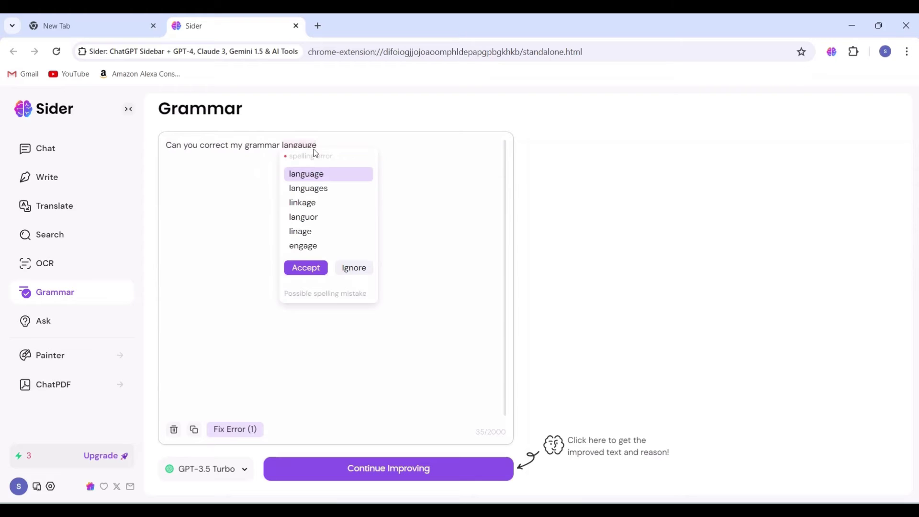
click(319, 181)
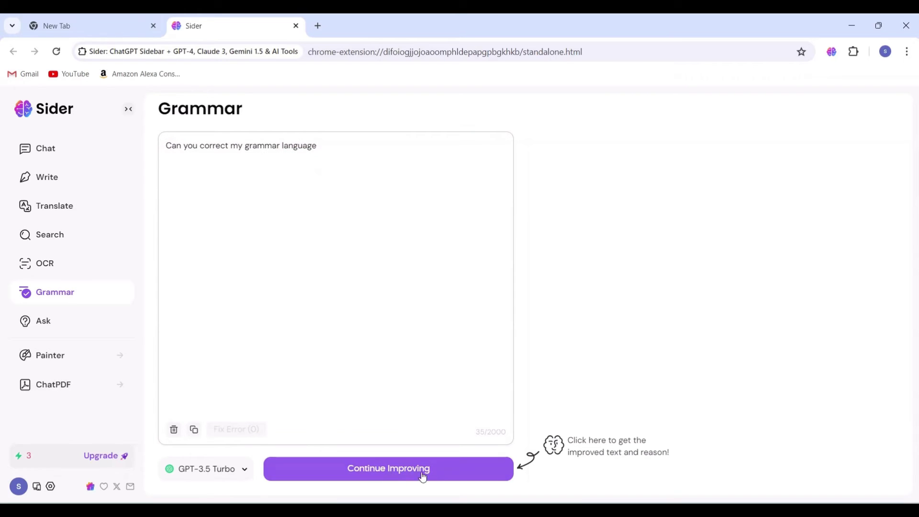
click(440, 478)
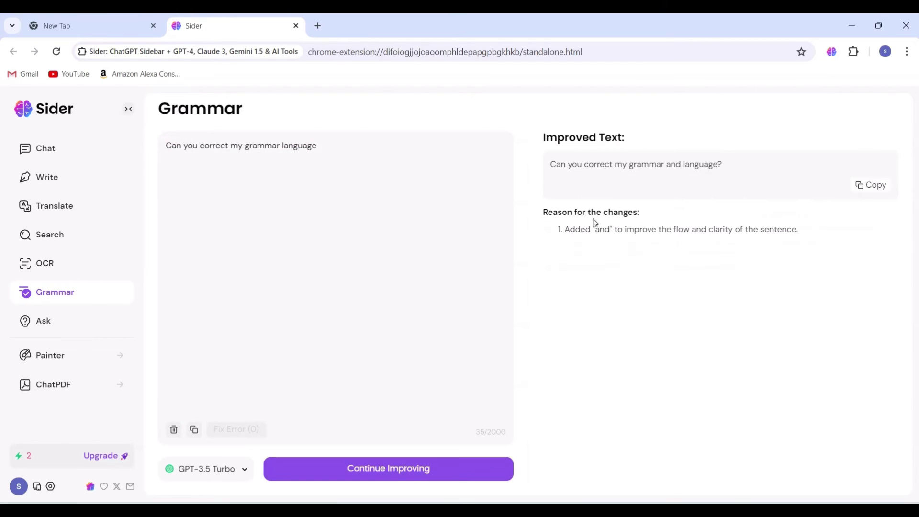
double_click(615, 166)
- In Ask, request 'write html code to build a login webpage'
click(43, 322)
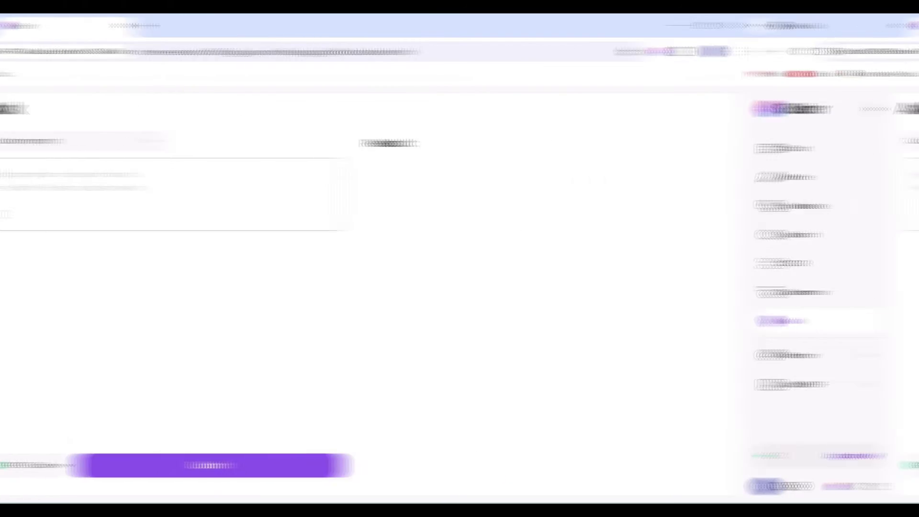
click(326, 143)
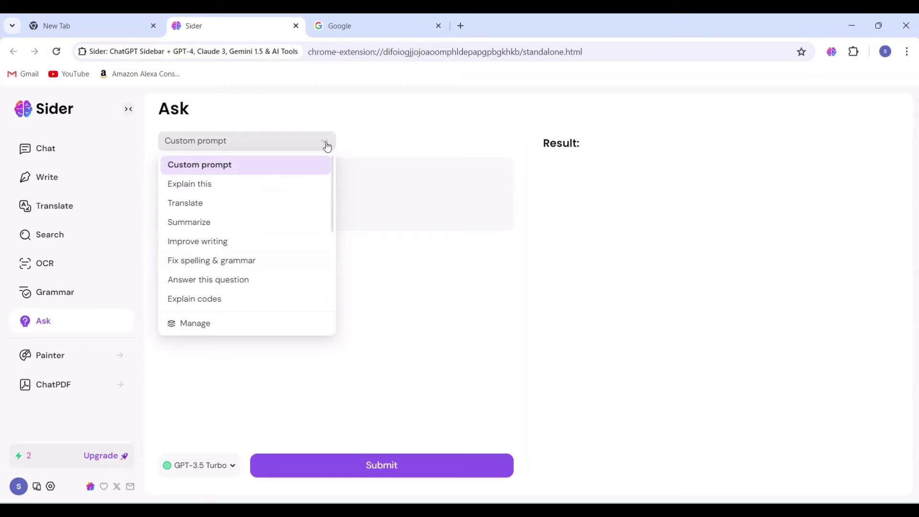
click(325, 144)
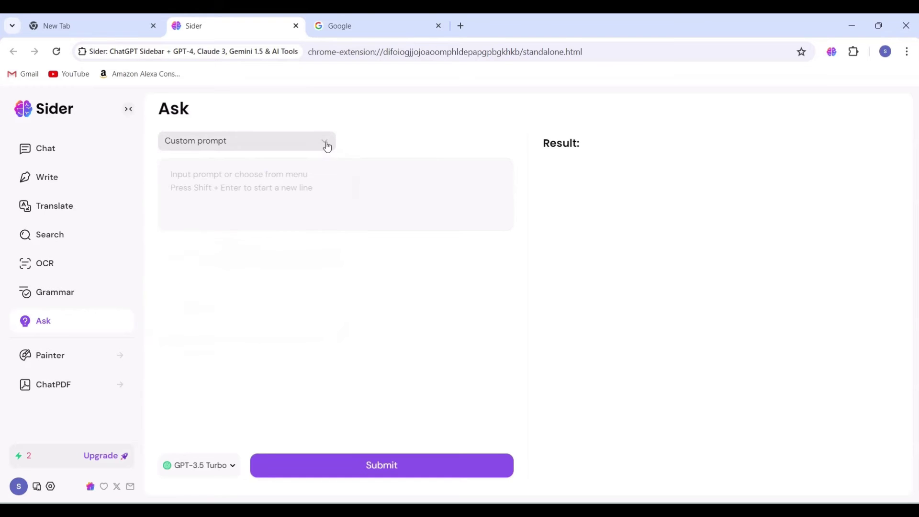
click(250, 178)
text(write )
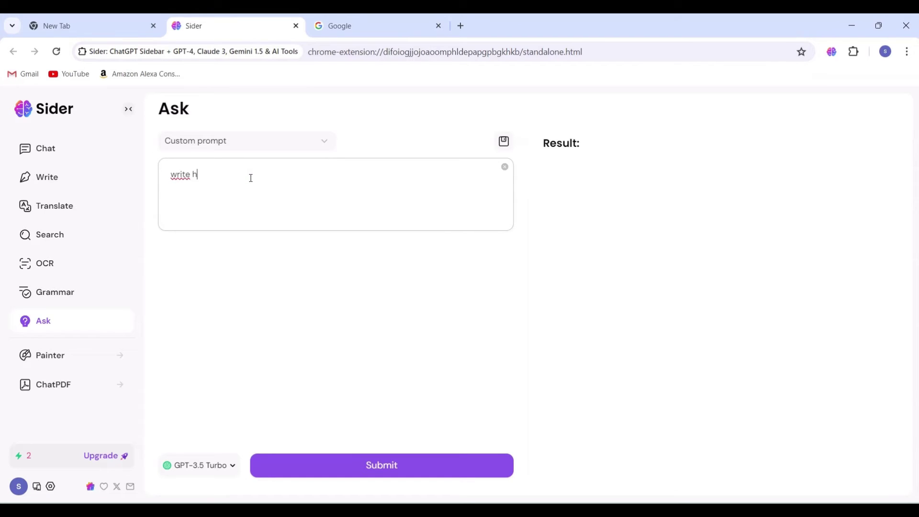
text(html code to build a login w)
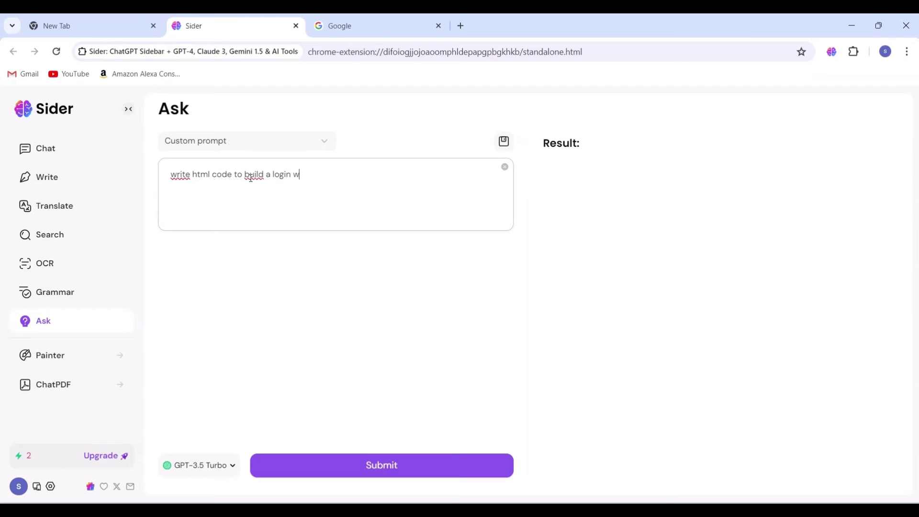
text(ebpage)
click(353, 462)
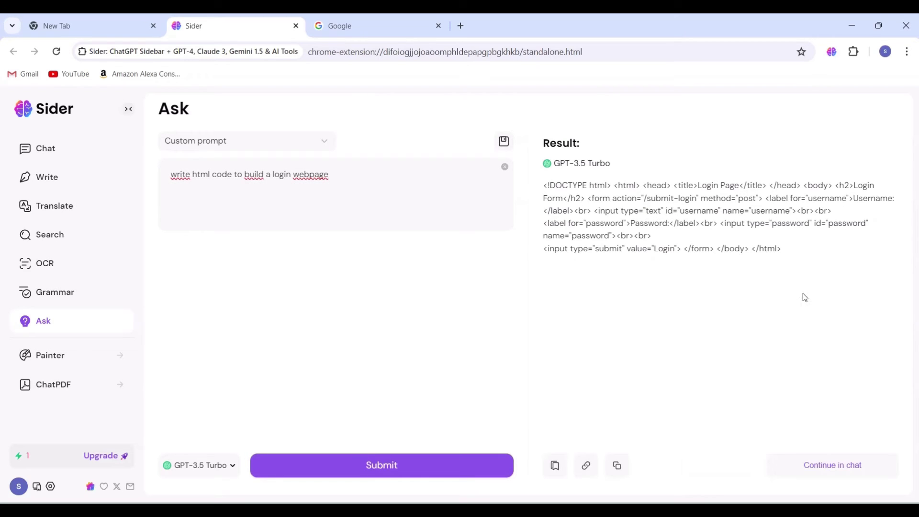
- Paste the generated HTML into the prompt and submit it with the Explain codes prompt
drag(785, 253, 544, 186)
key(ctrl+c)
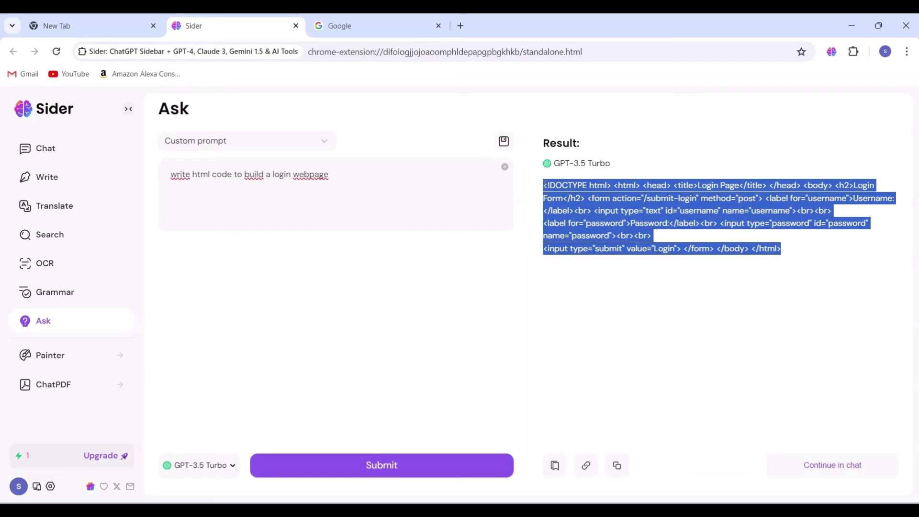
triple_click(320, 189)
key(ctrl+v)
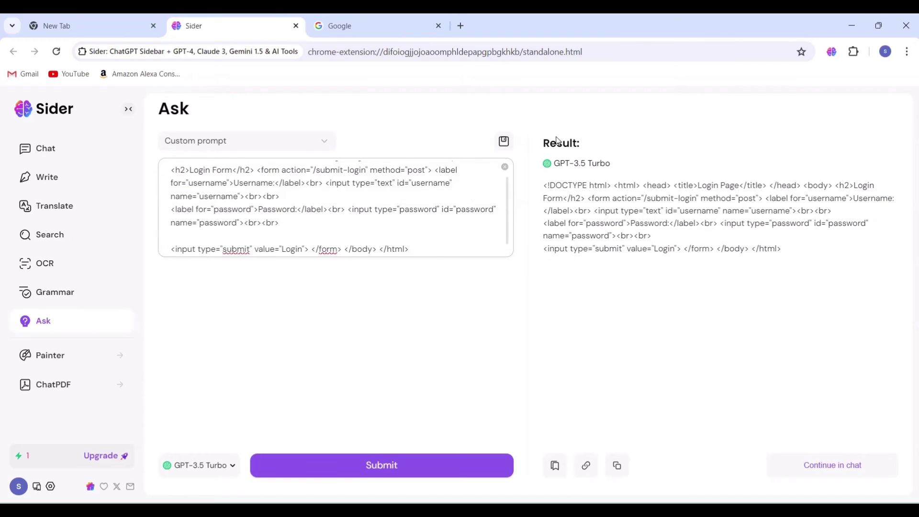
click(336, 146)
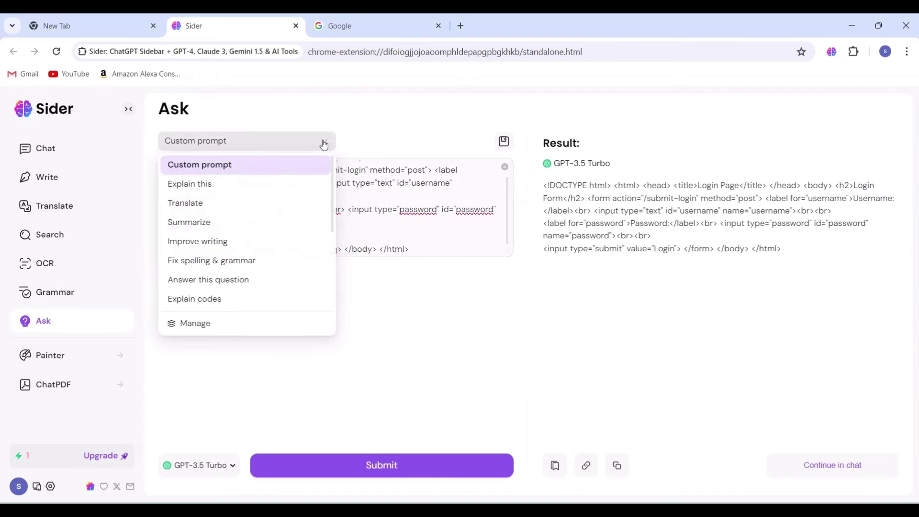
click(204, 298)
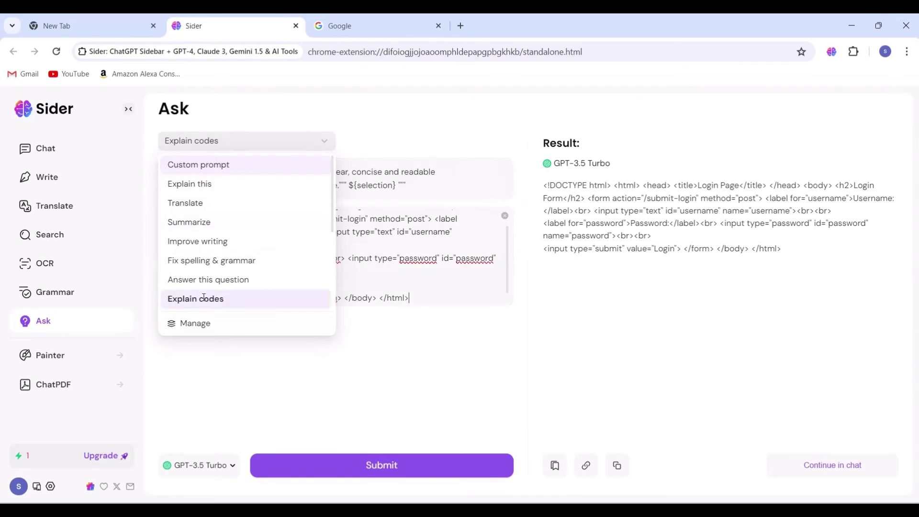
click(352, 476)
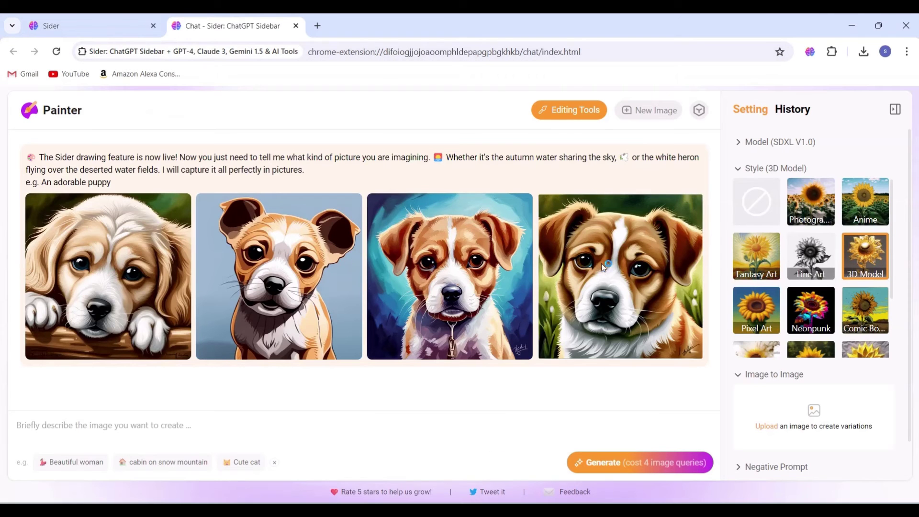
- Generate 'beautifull butterfly' images in Comic Book style and start replacing the third image's background
click(763, 265)
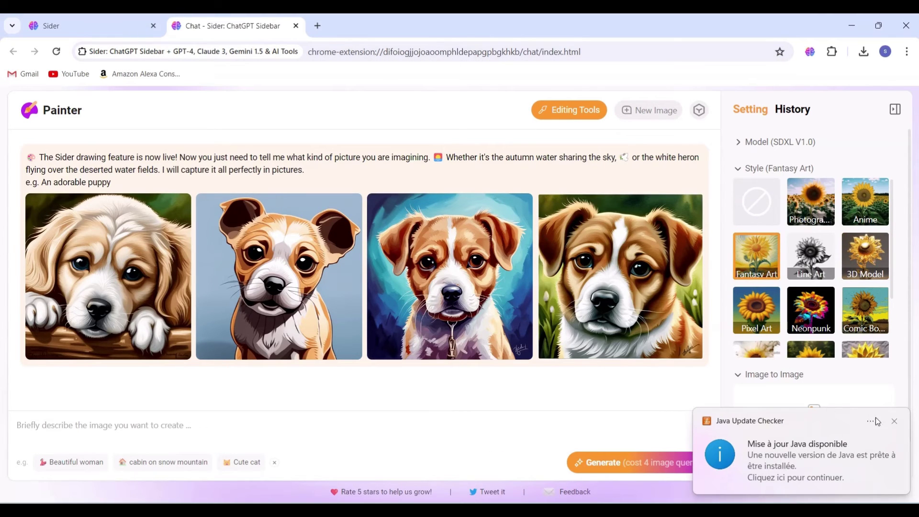
click(894, 421)
click(864, 324)
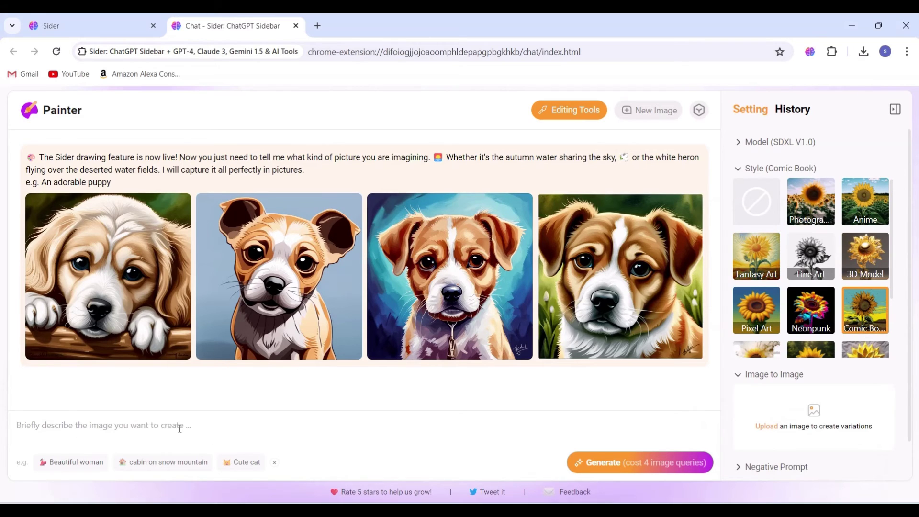
text(bea)
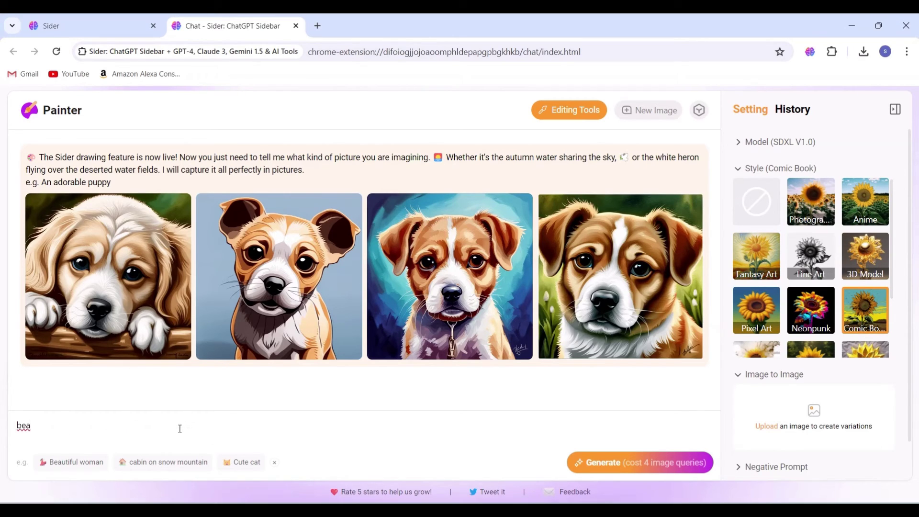
text(utifull butterfly)
click(623, 468)
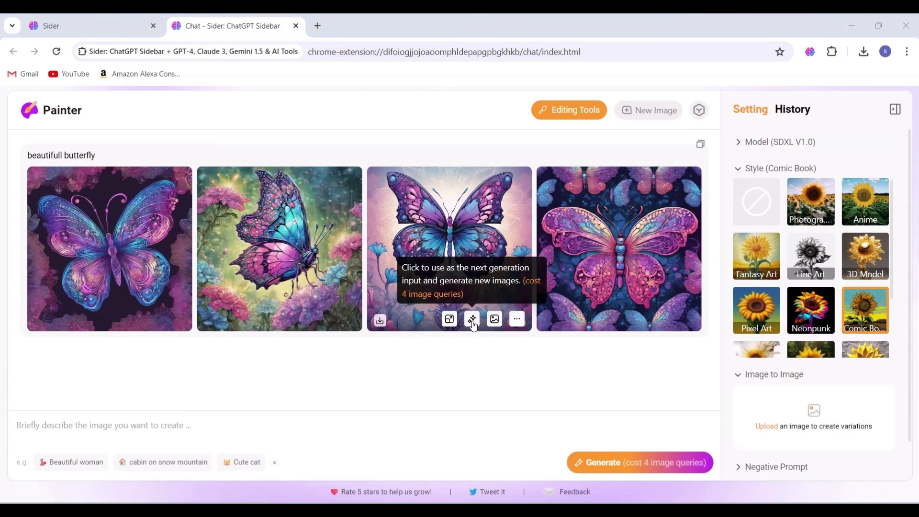
click(517, 319)
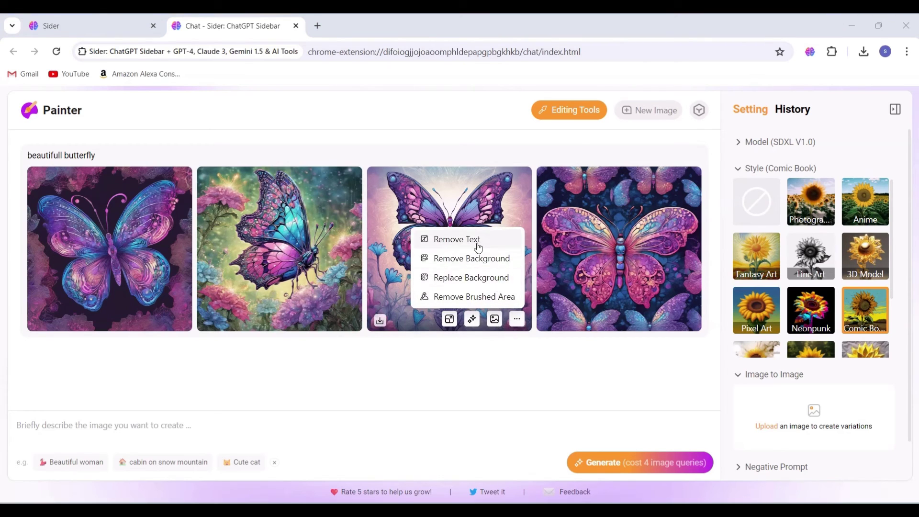
click(476, 278)
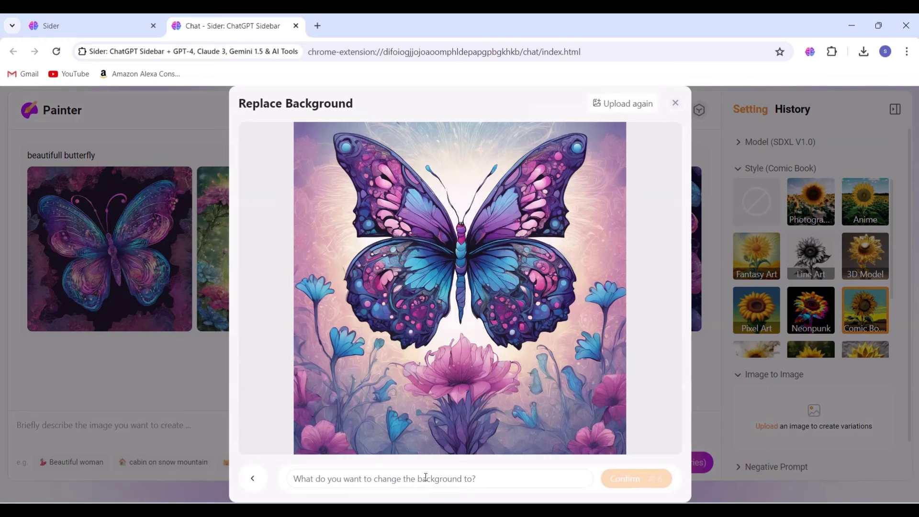
- Replace the third butterfly's background using the prompt 'green background'
text(green)
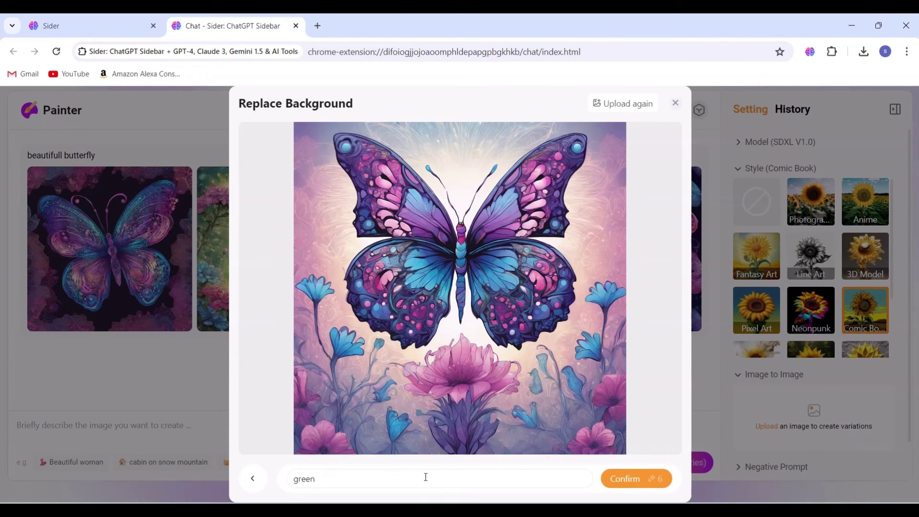
text( background)
click(633, 484)
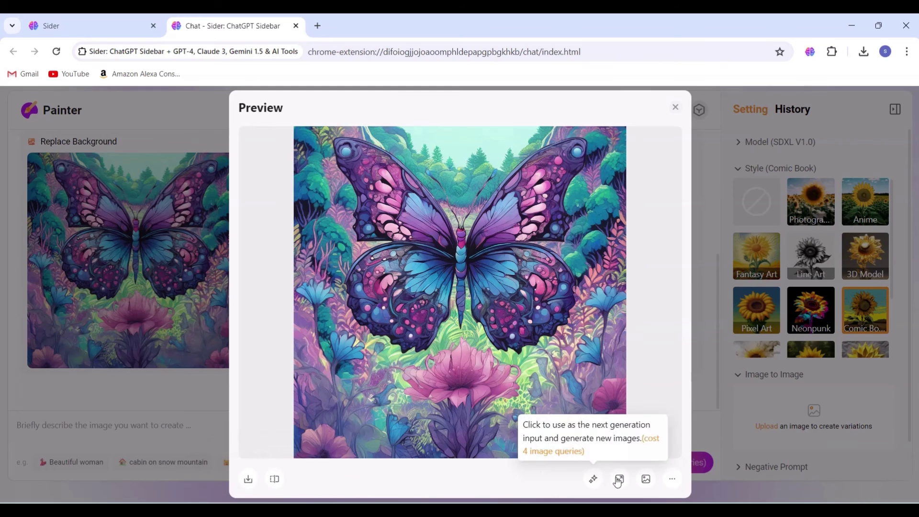
click(673, 480)
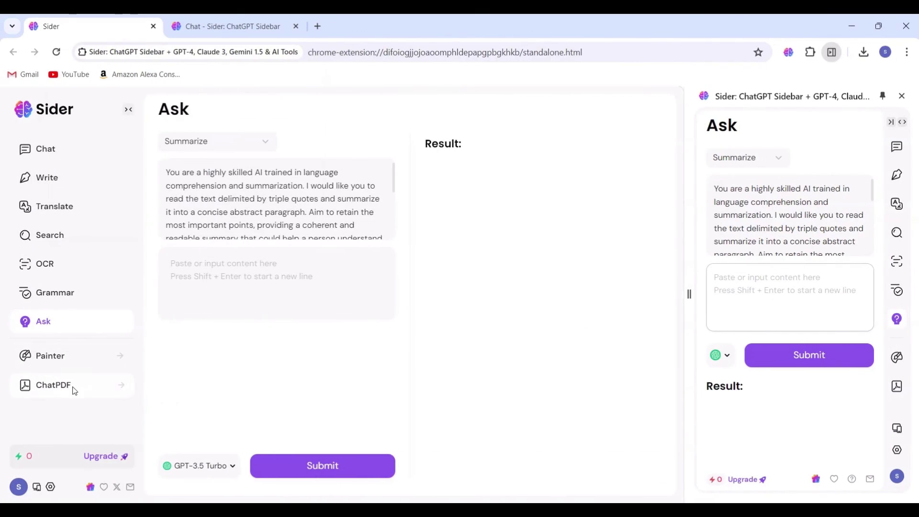
- Upload artificial_intelligence_tutorial.pdf to ChatPDF, close the side panel, and draft 'summarize' in the chat box
click(74, 391)
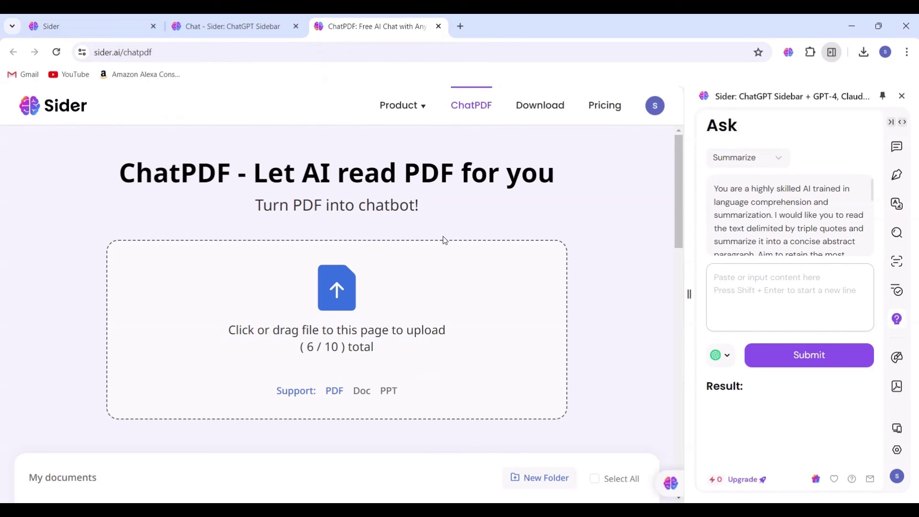
click(338, 287)
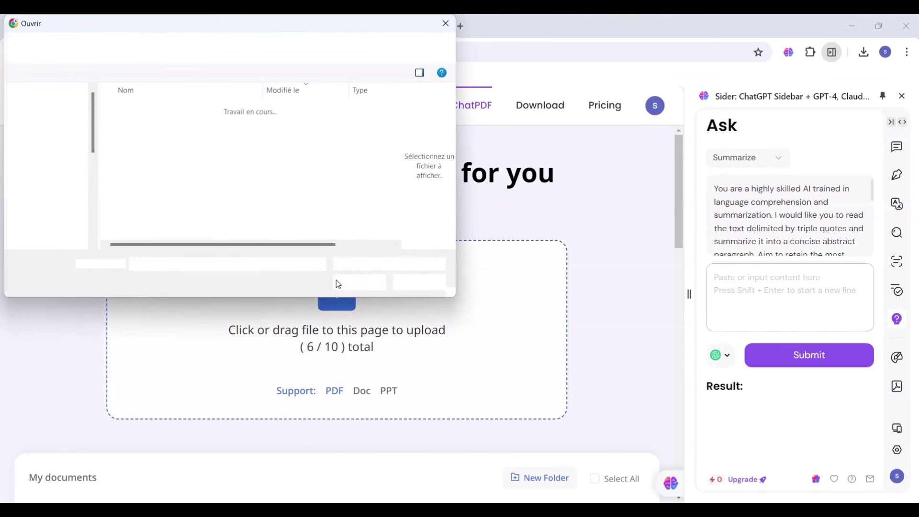
double_click(203, 123)
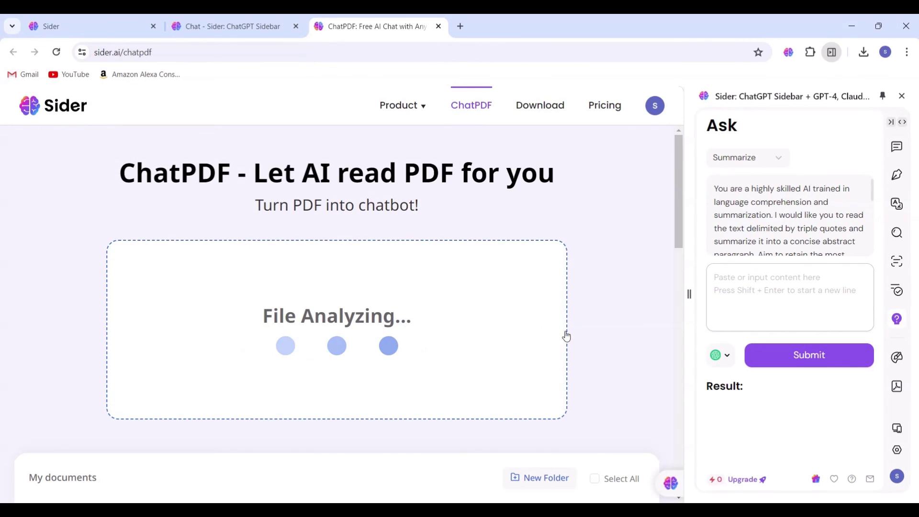
click(902, 97)
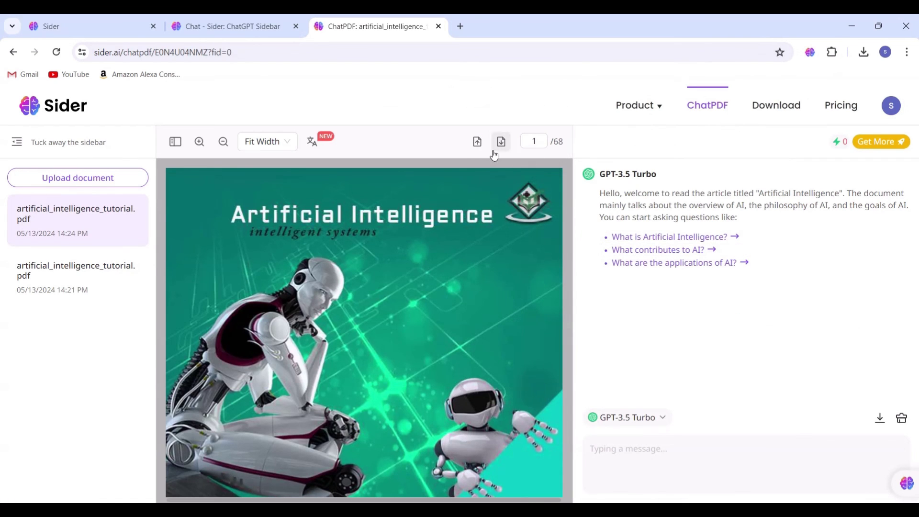
click(622, 443)
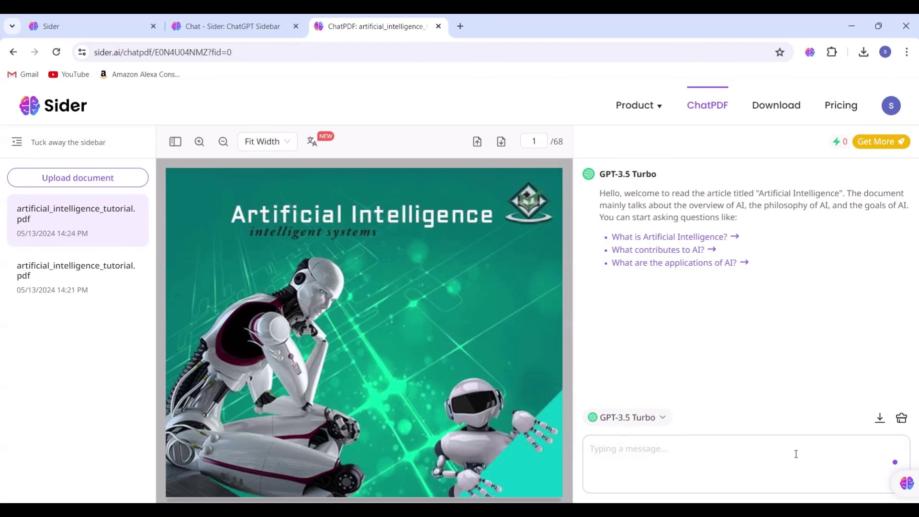
text(summarize)
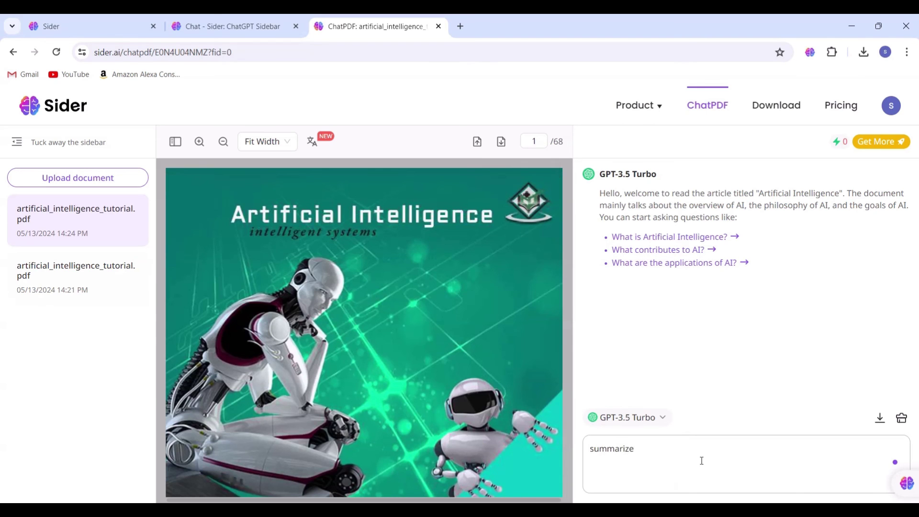